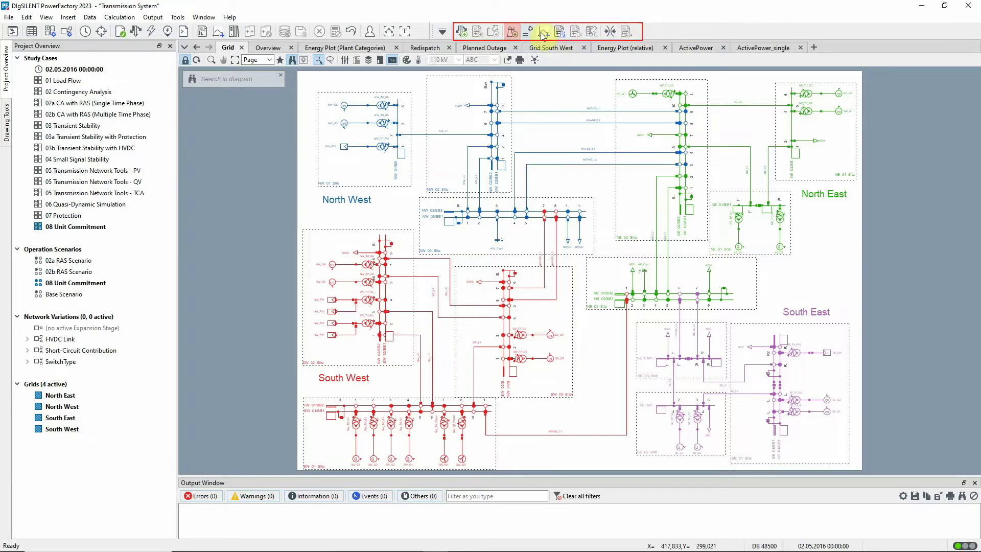
Review the Unit Commitment objective function, keep it user-defined, and close without running
left_click(513, 33)
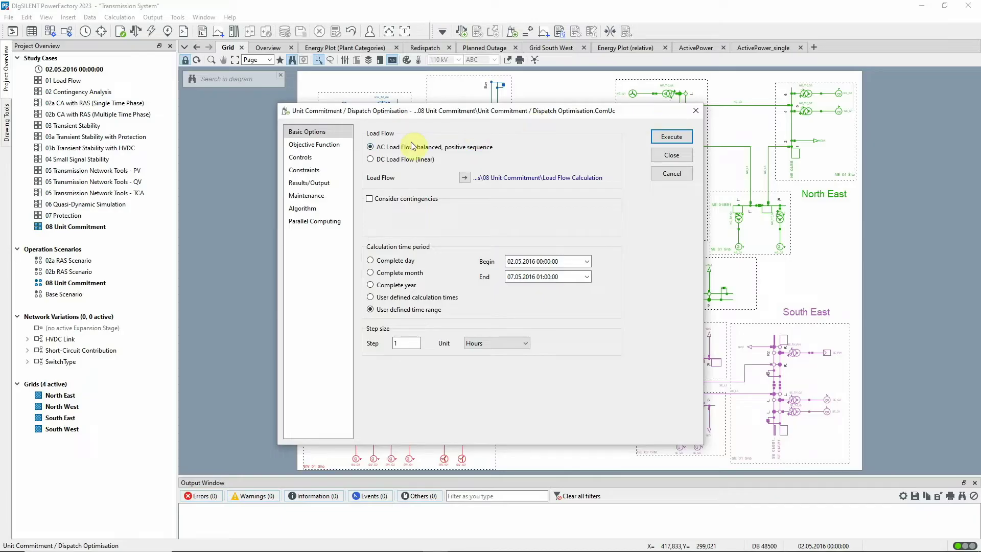
left_click(342, 145)
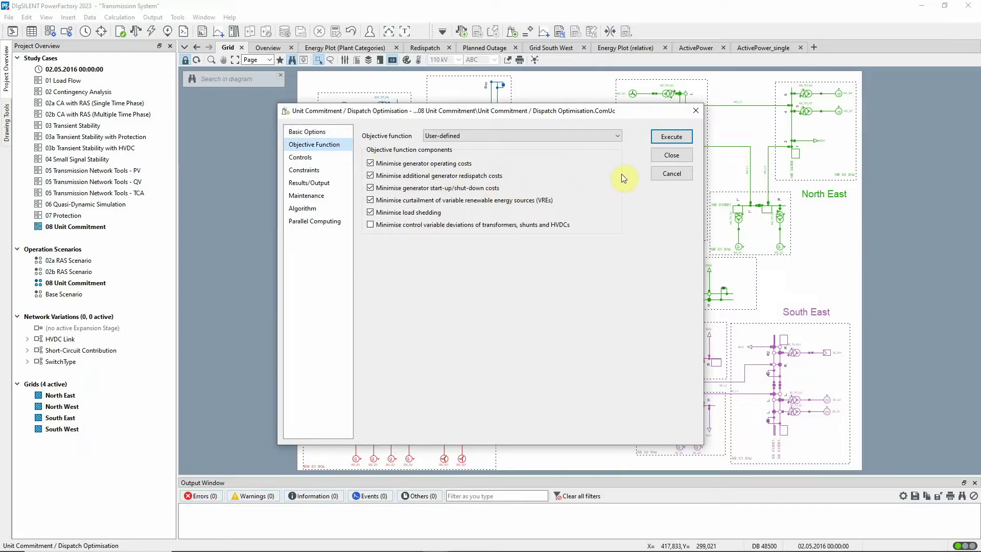
left_click(617, 136)
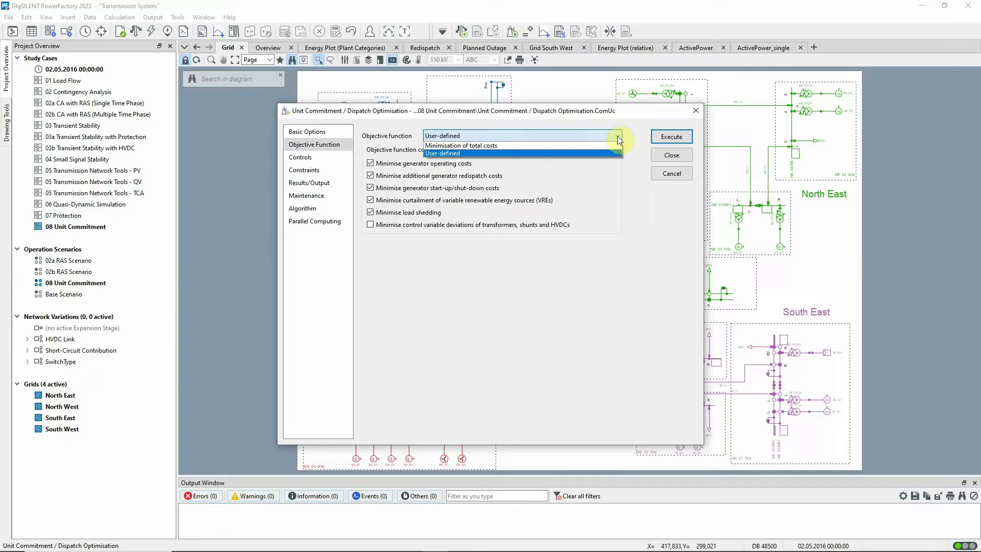
left_click(631, 137)
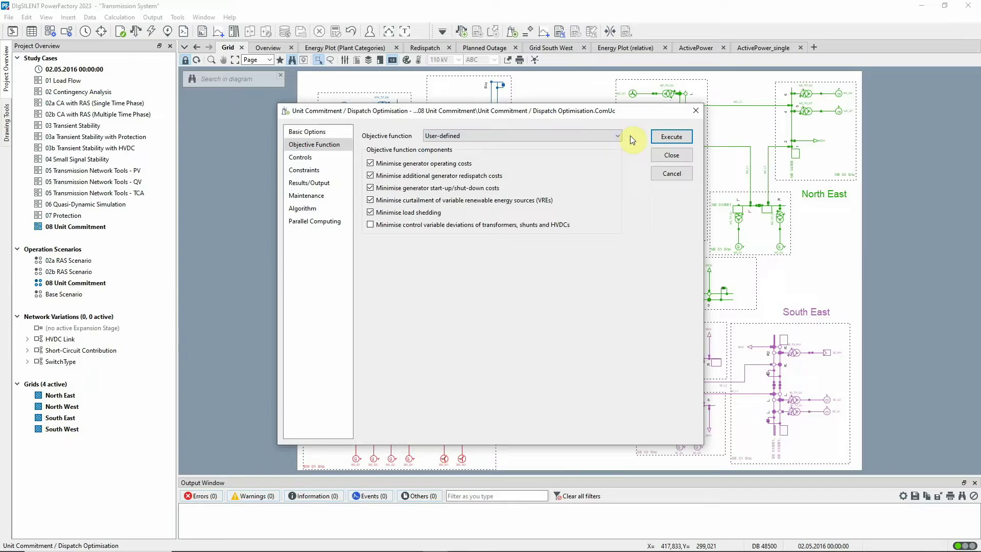
left_click(656, 153)
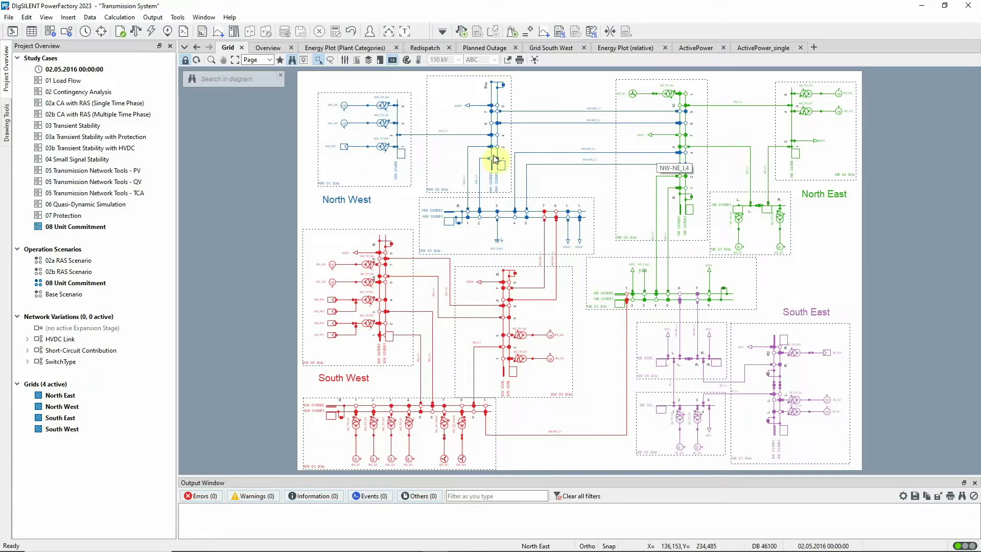
List the static generators and inspect NE_W1's unit commitment costs, including 150 USD/MWh curtailment, unchanged
left_click(32, 32)
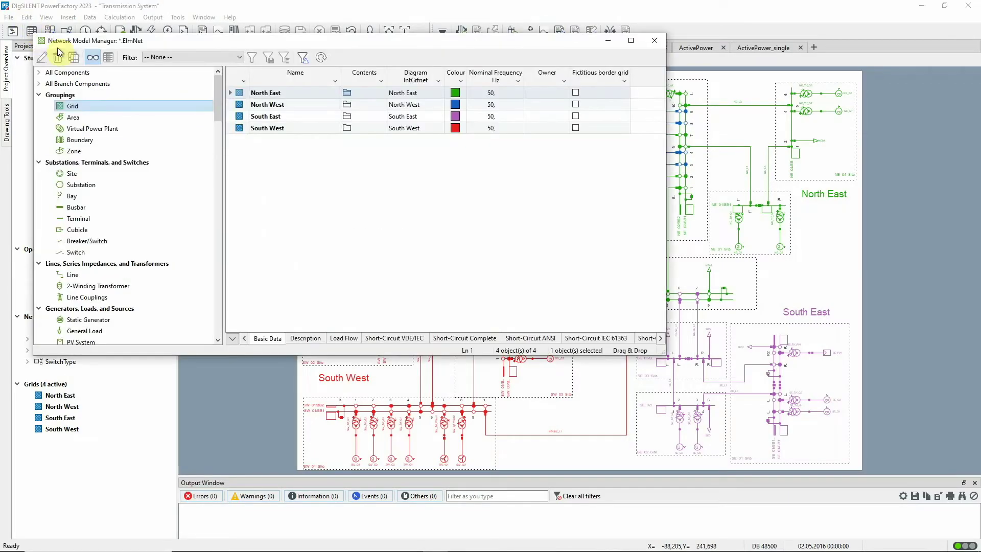
left_click(91, 321)
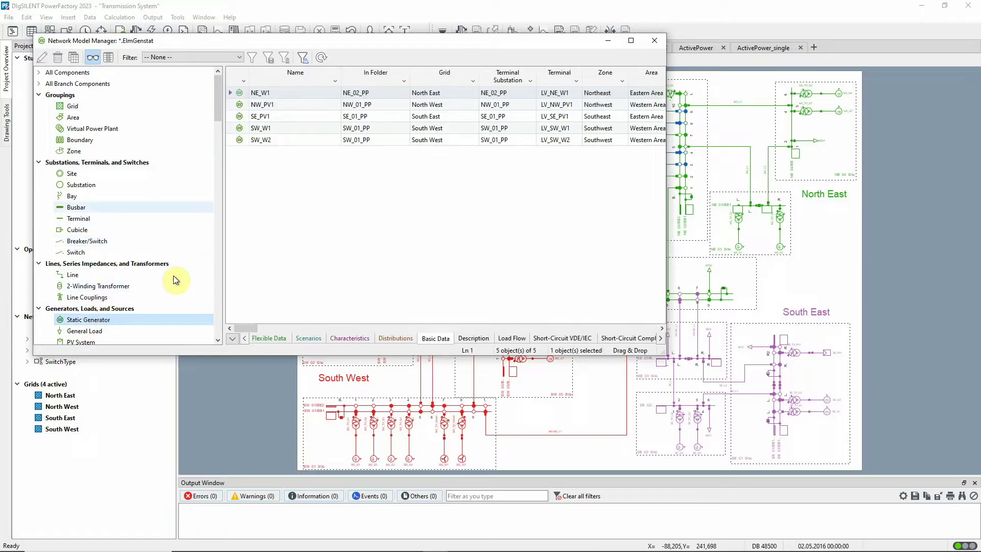
double_click(239, 92)
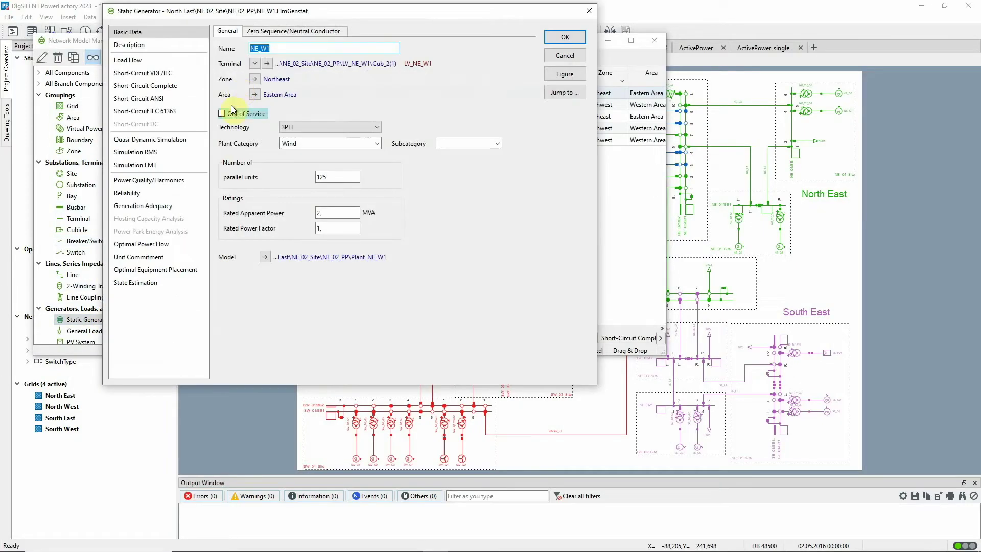
left_click(190, 256)
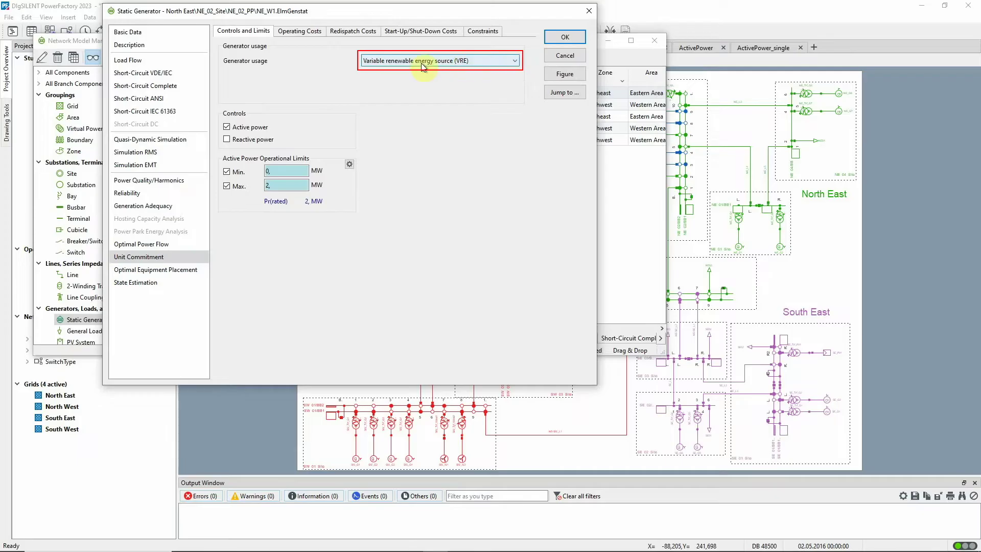
left_click(280, 34)
left_click(354, 35)
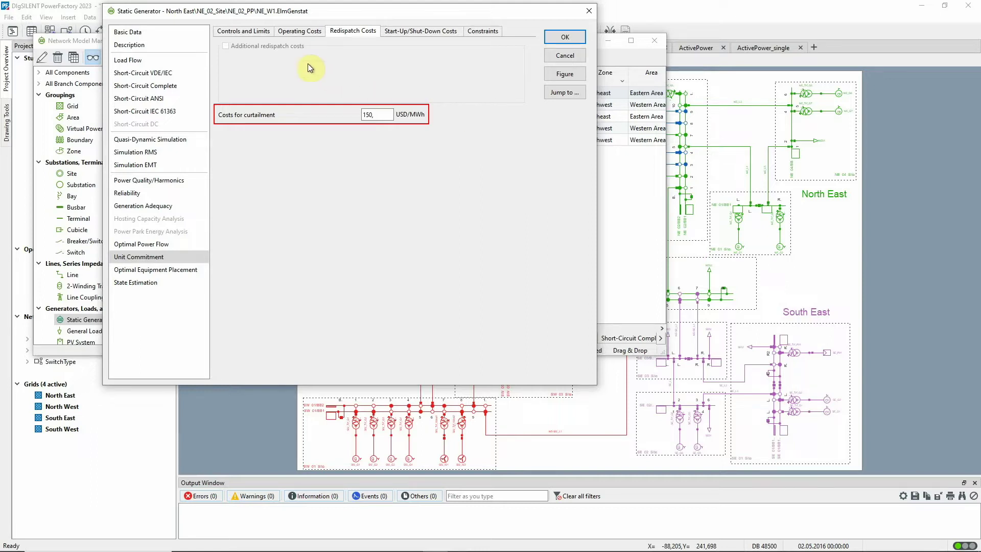
left_click(245, 32)
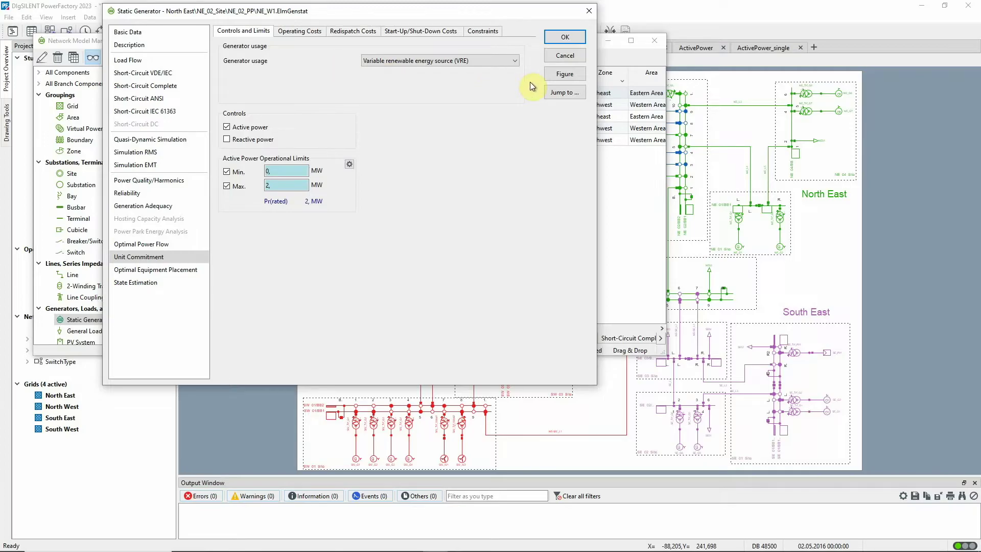
left_click(563, 56)
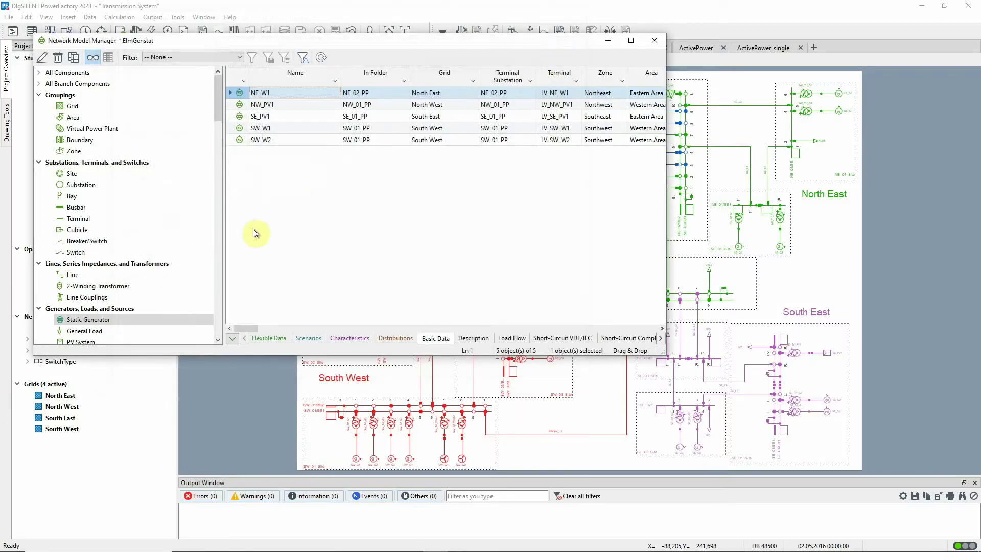
Open synchronous machine NE_G1's unit commitment operating costs (single thermal unit, 30–380 MW)
scroll(126, 317, "down", 1)
left_click(124, 317)
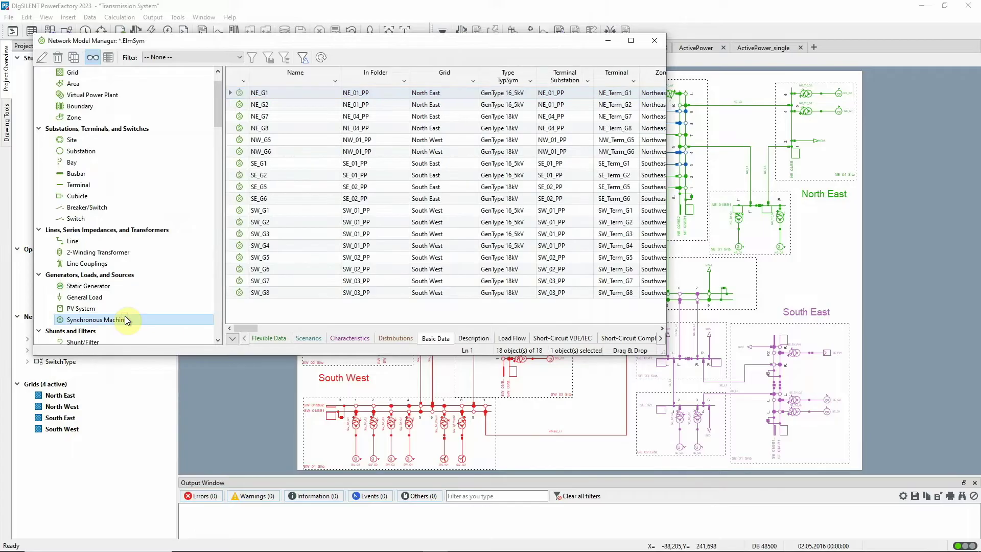
double_click(242, 92)
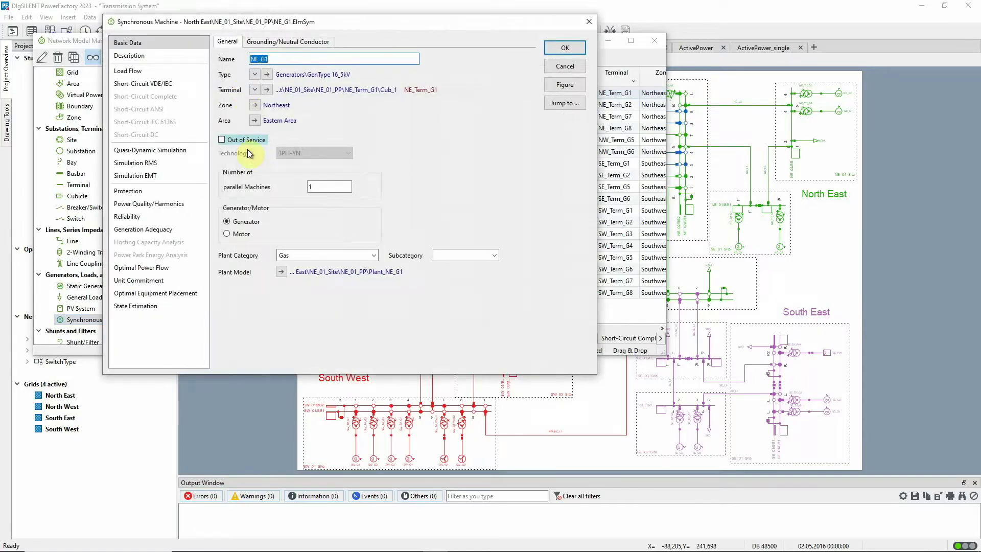
left_click(146, 284)
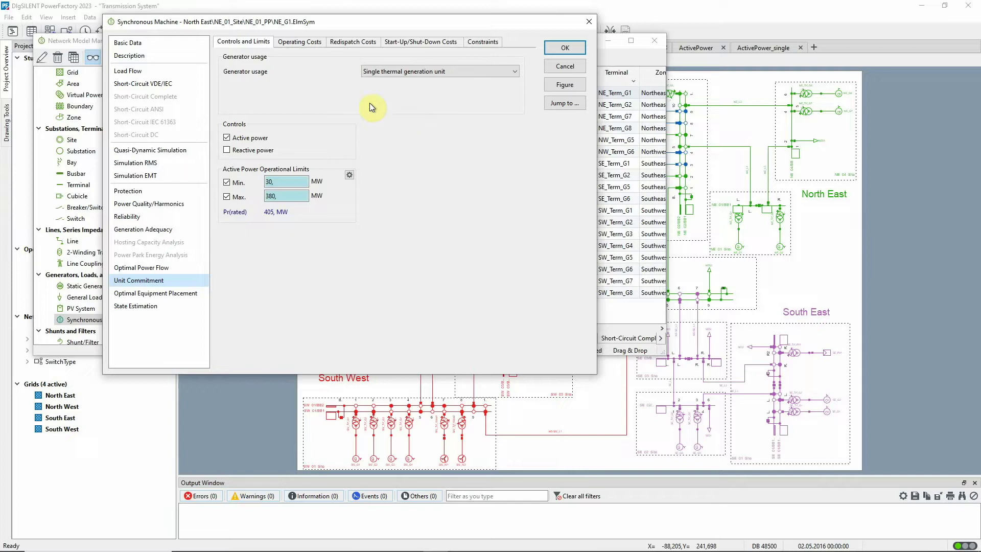
left_click(300, 42)
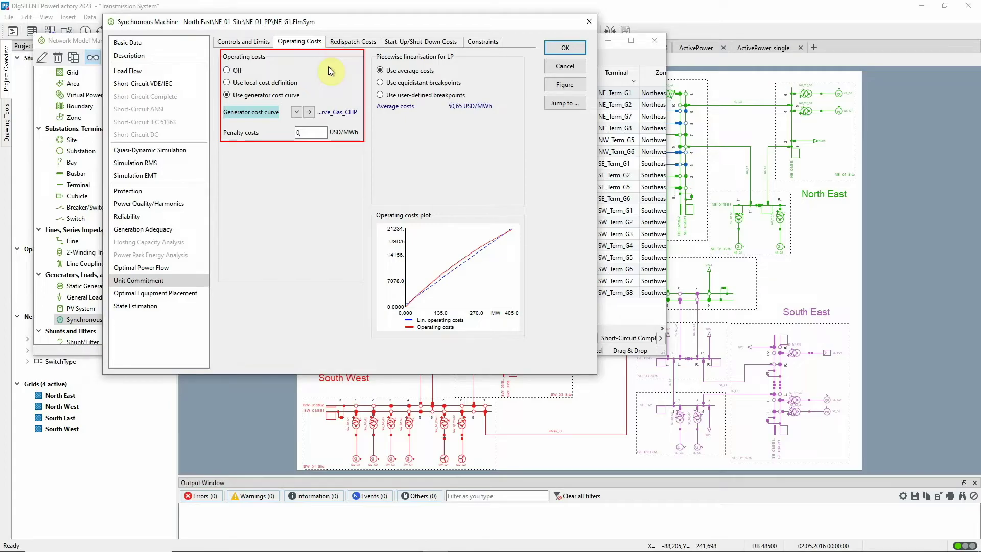
left_click(311, 112)
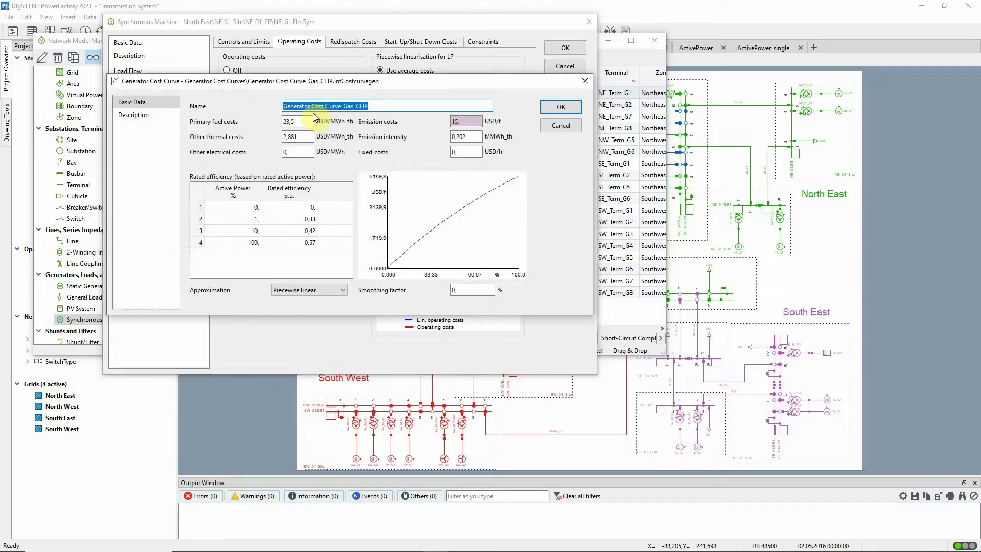
left_click(424, 120)
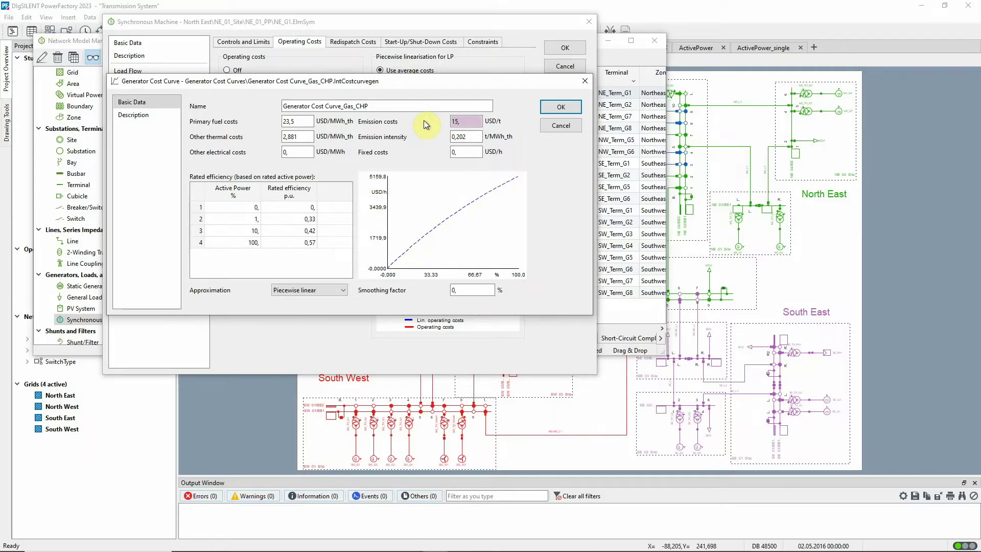
right_click(474, 123)
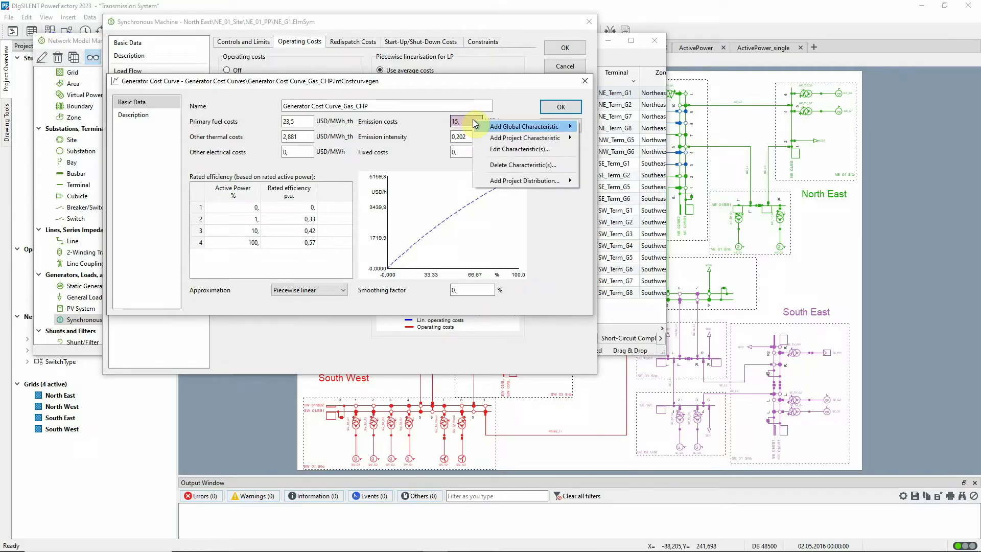
left_click(498, 148)
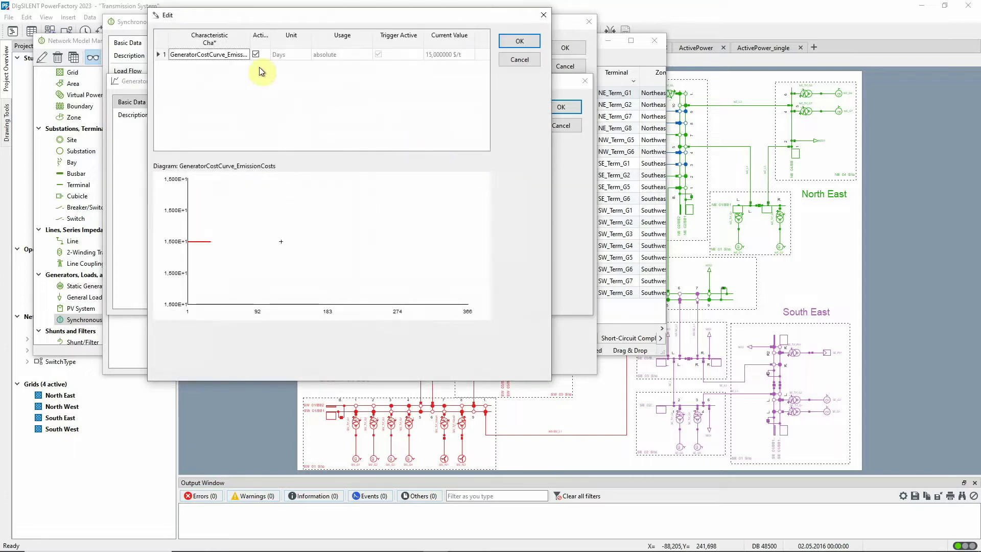
double_click(233, 55)
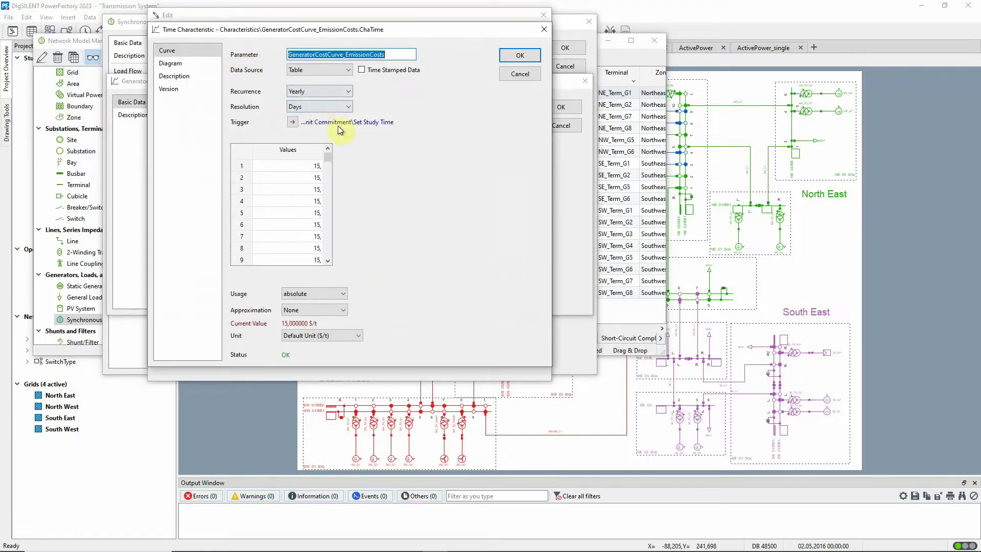
left_click_drag(333, 153, 329, 185)
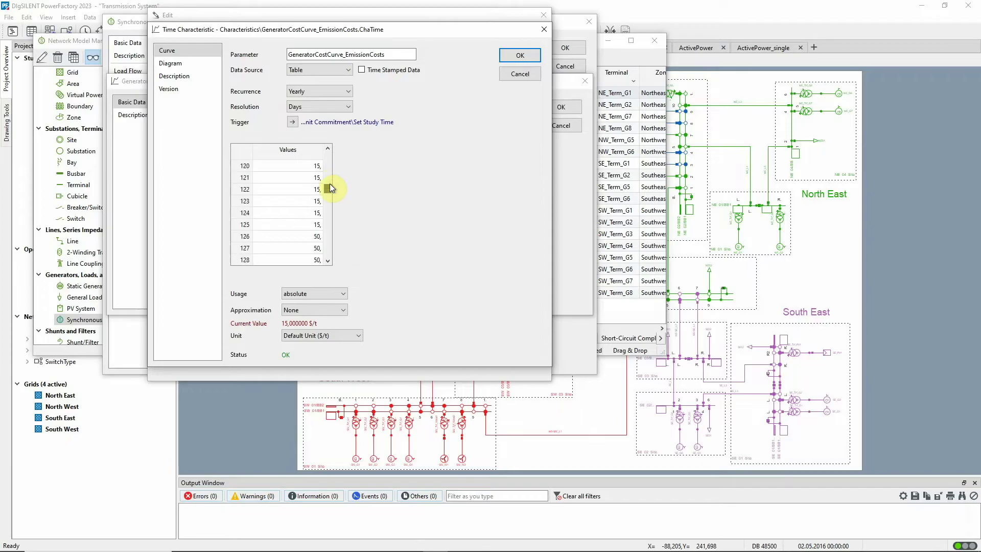
left_click(237, 238)
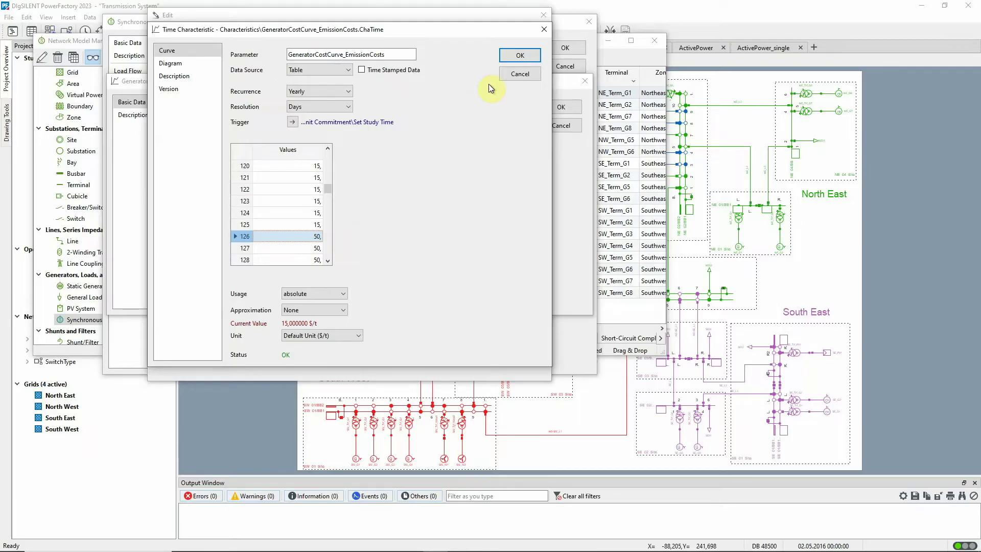
left_click(501, 73)
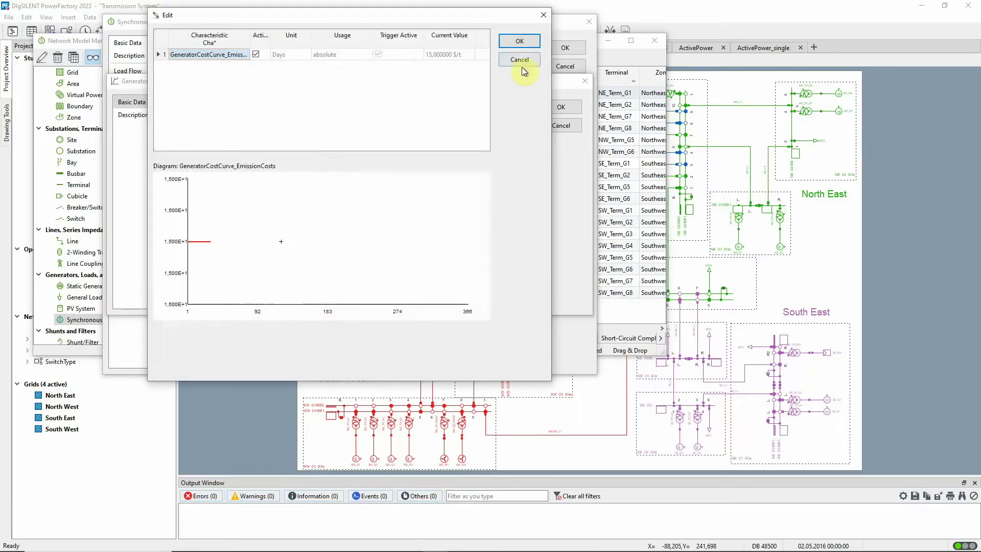
left_click(524, 60)
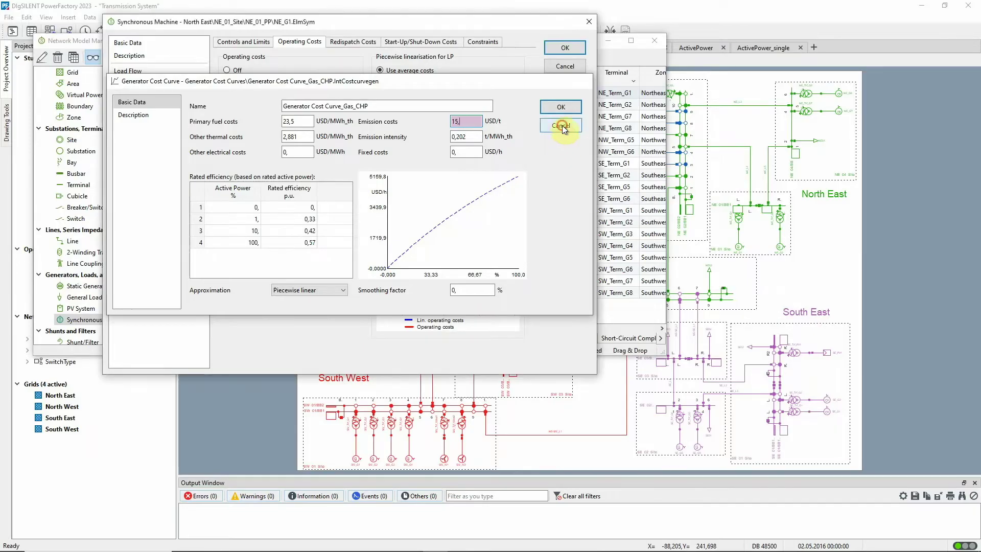
Review NE_G1's redispatch, start-up/shut-down costs and constraints, then close its settings and the list
left_click(562, 123)
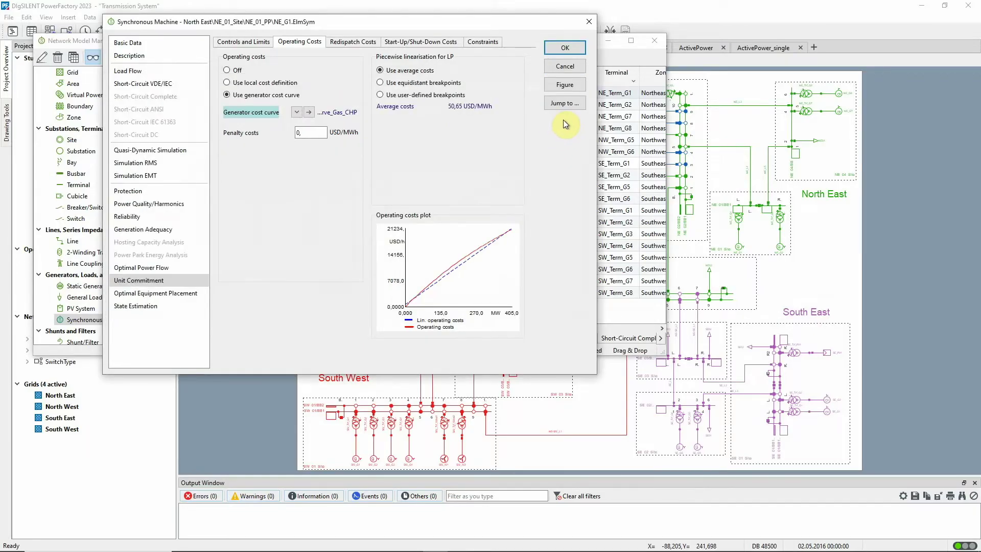
left_click(358, 44)
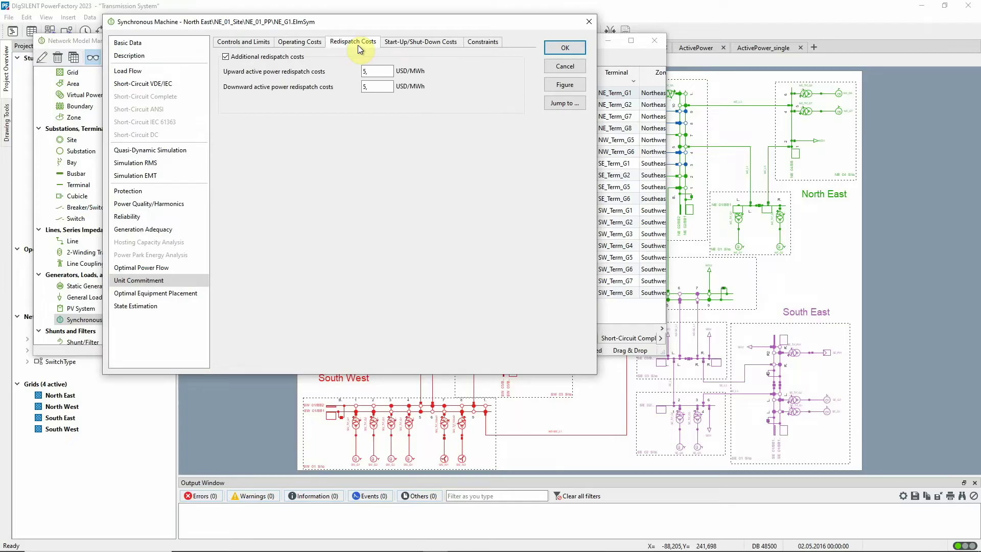
left_click(454, 43)
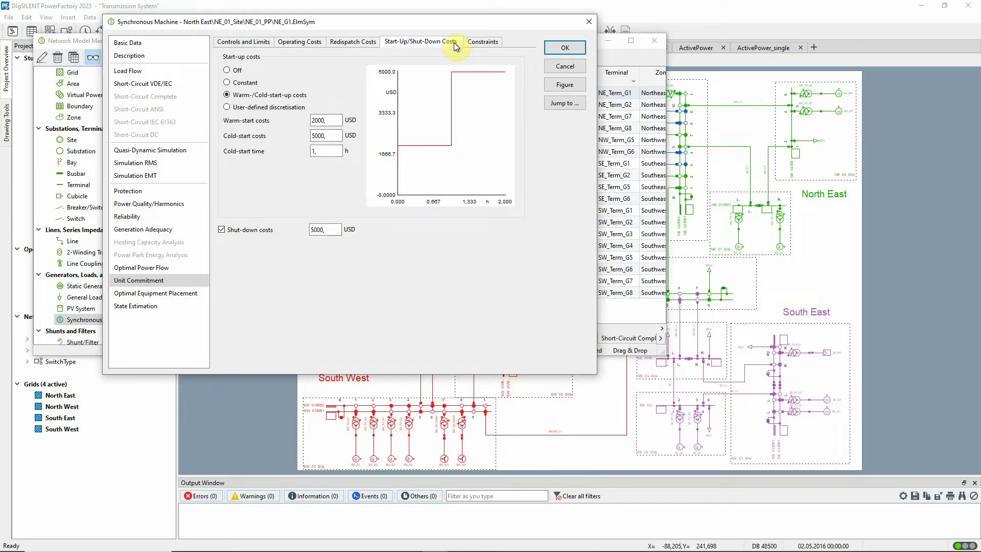
left_click(487, 42)
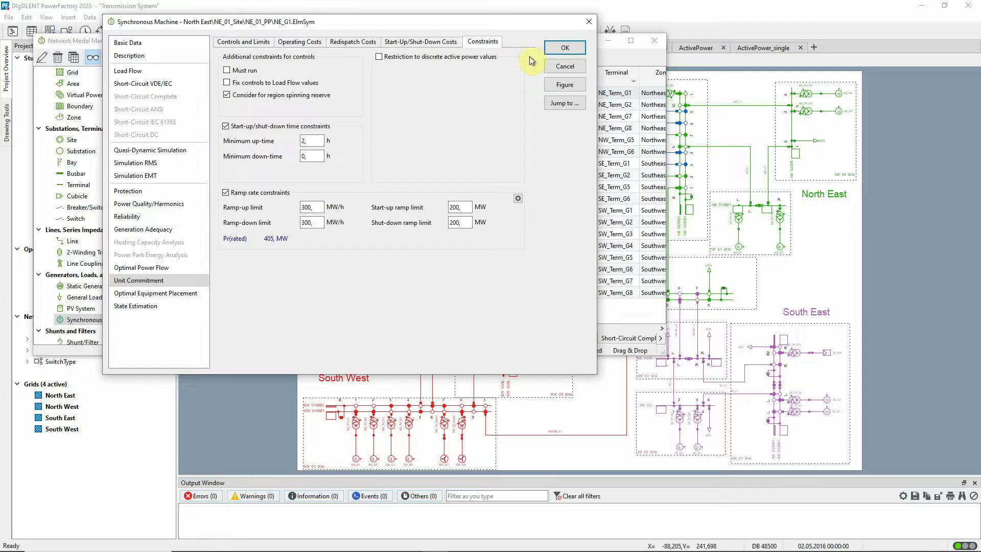
left_click(553, 66)
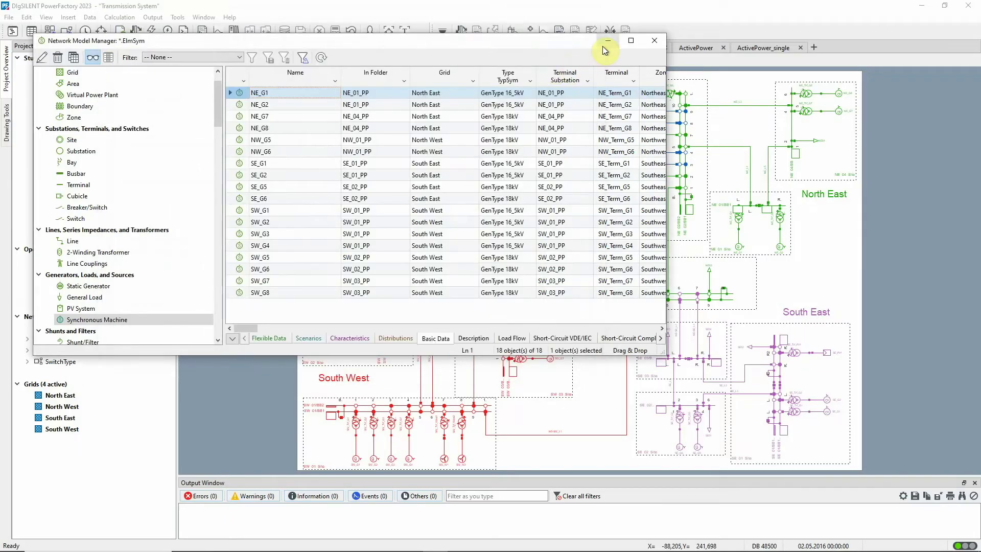
left_click(603, 45)
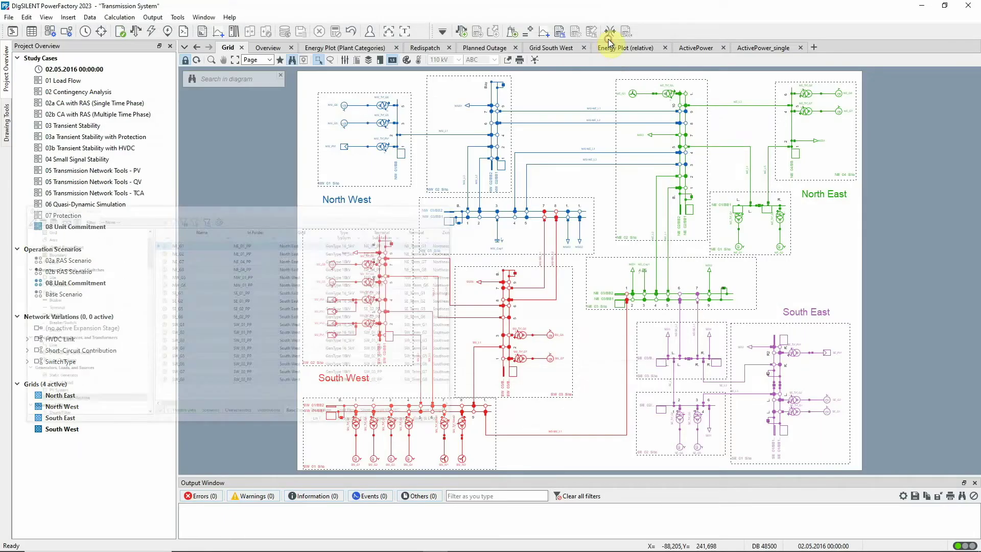
left_click(511, 33)
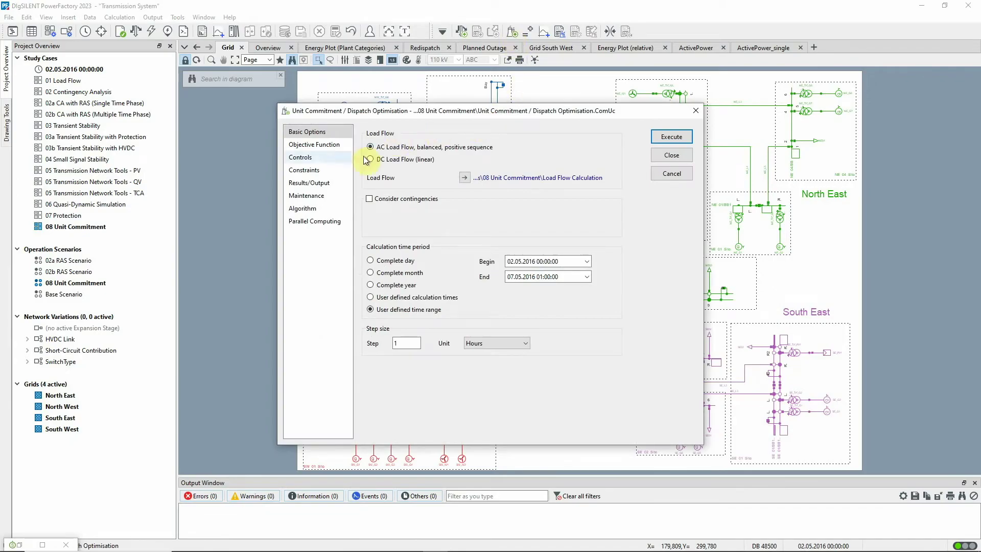
left_click(300, 157)
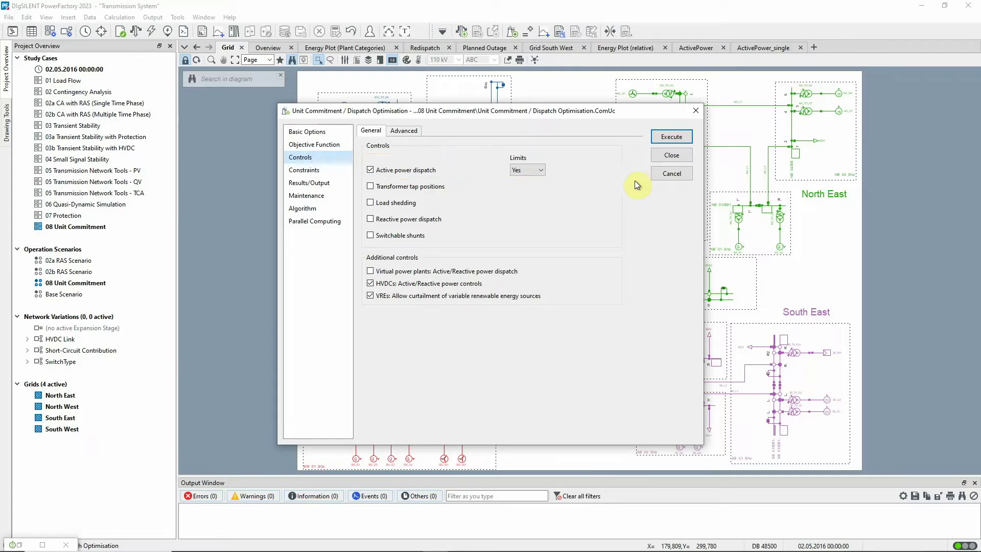
left_click(311, 172)
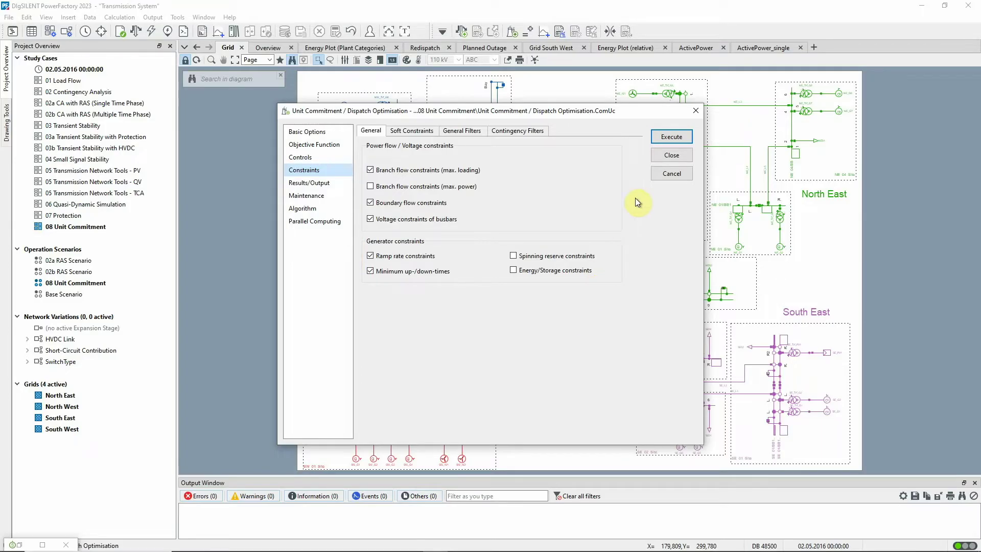
left_click(659, 174)
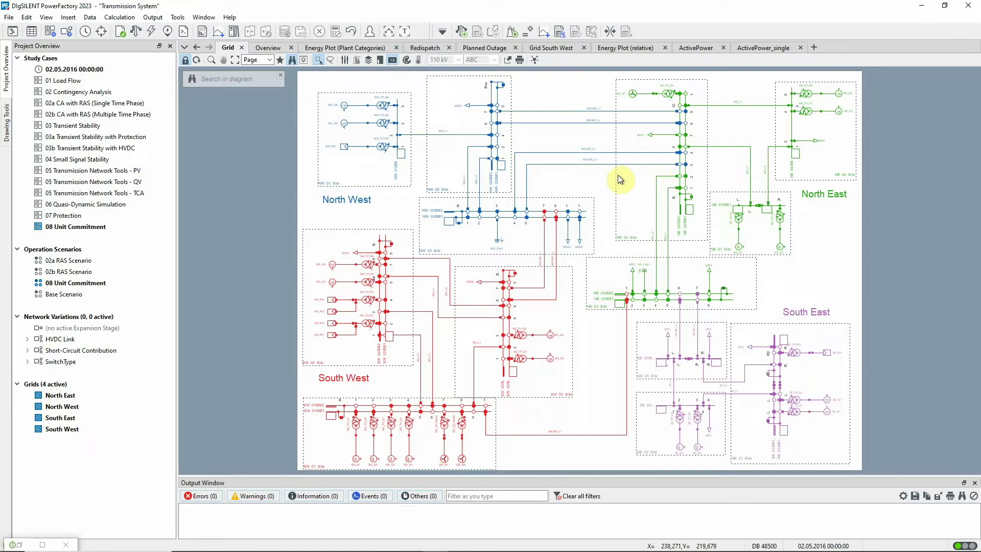
Check line NE-SE_L1's unit commitment loading constraint without changing it
left_click(31, 31)
left_click(92, 288)
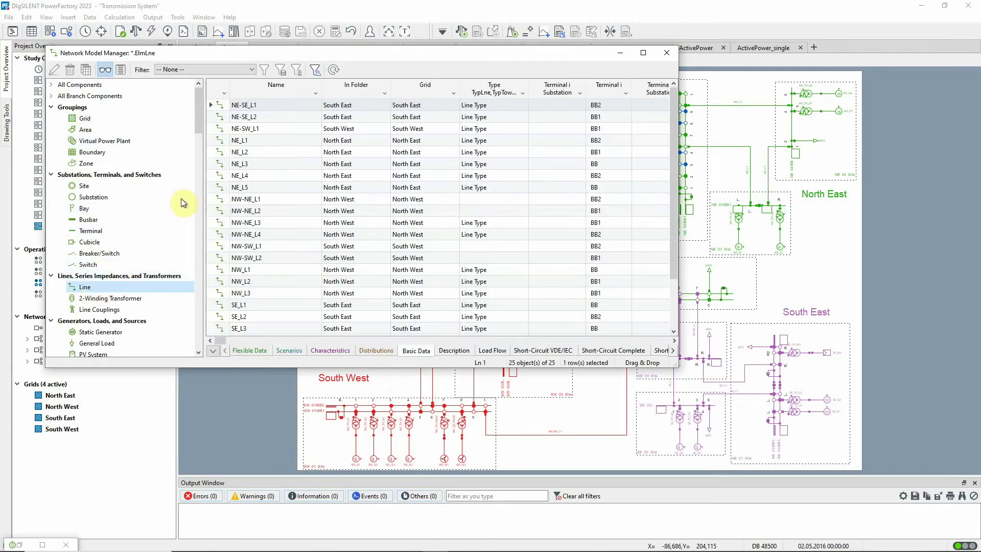
double_click(217, 105)
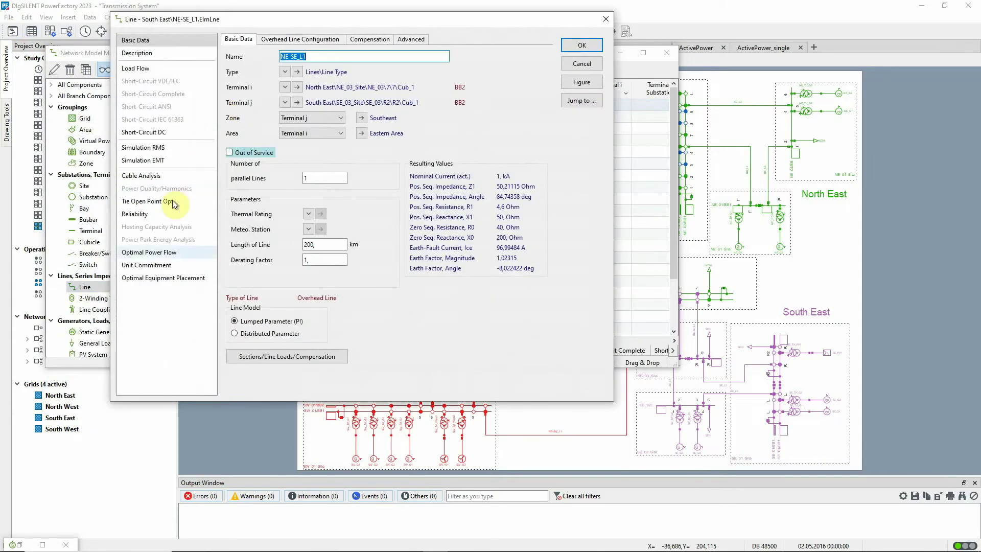
left_click(148, 265)
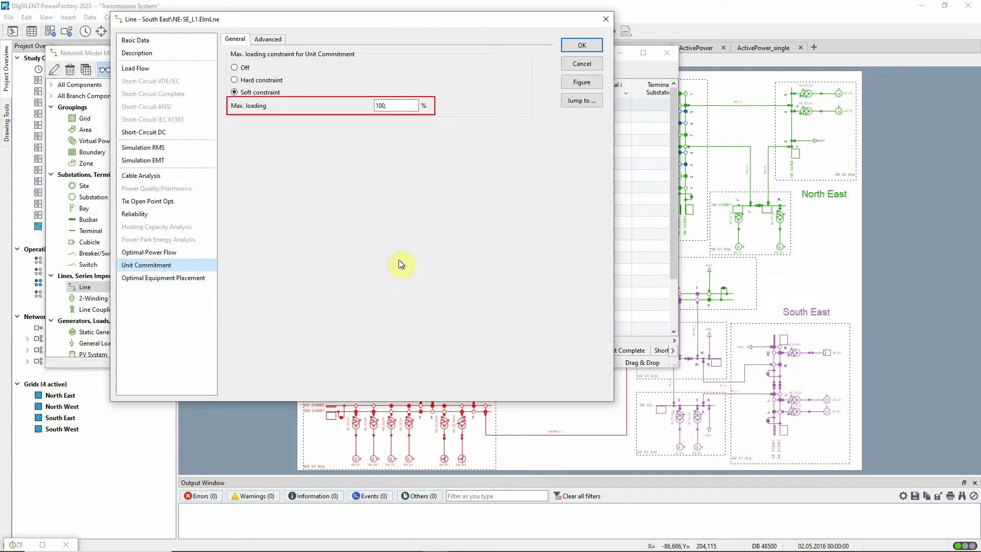
left_click(577, 64)
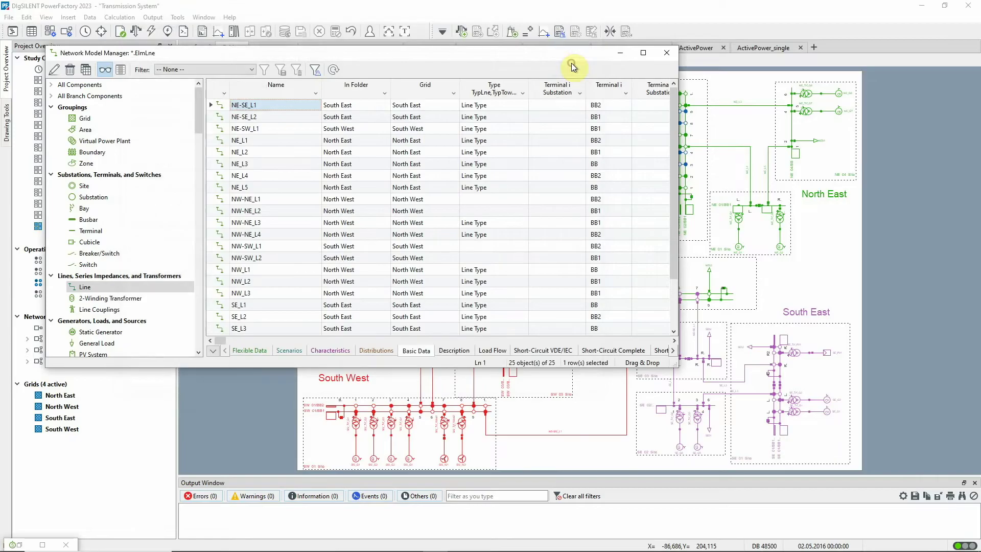
Check busbar BB at NE_04's voltage limits, then list the eight boundary definitions
left_click(92, 220)
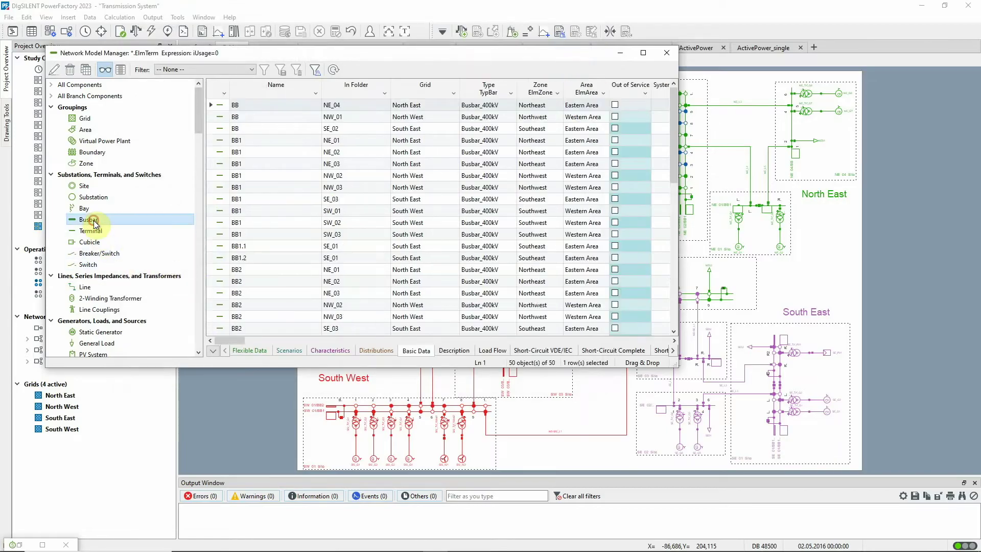
double_click(225, 104)
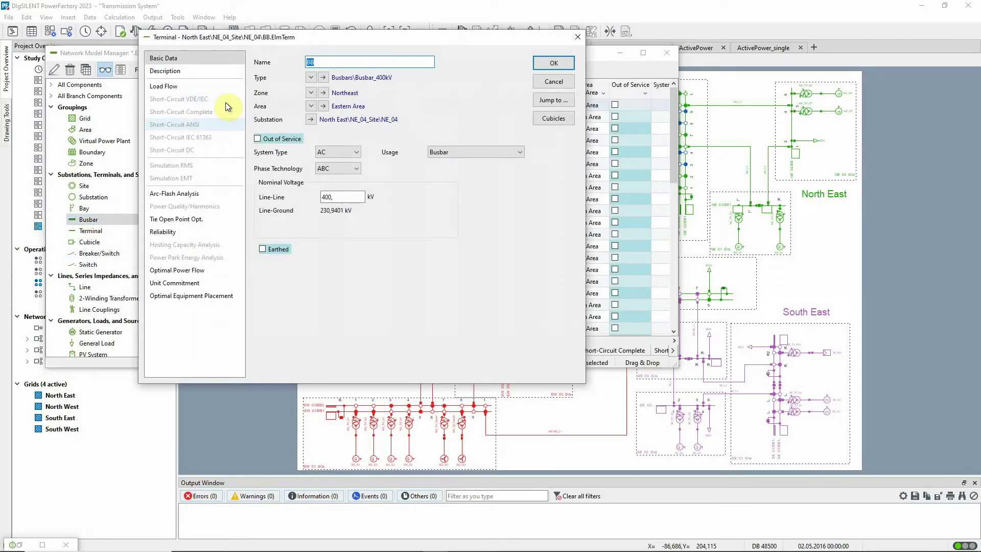
left_click(166, 282)
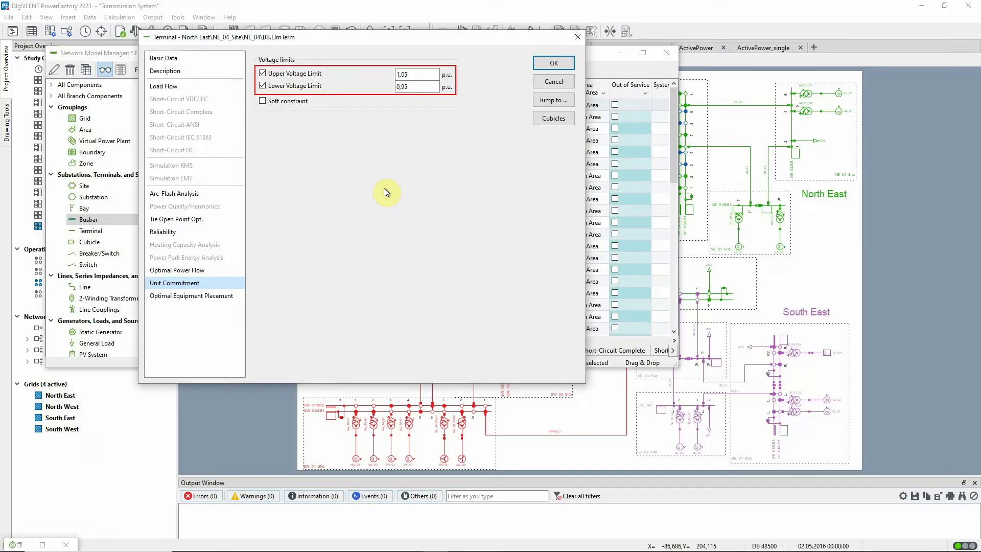
left_click(543, 81)
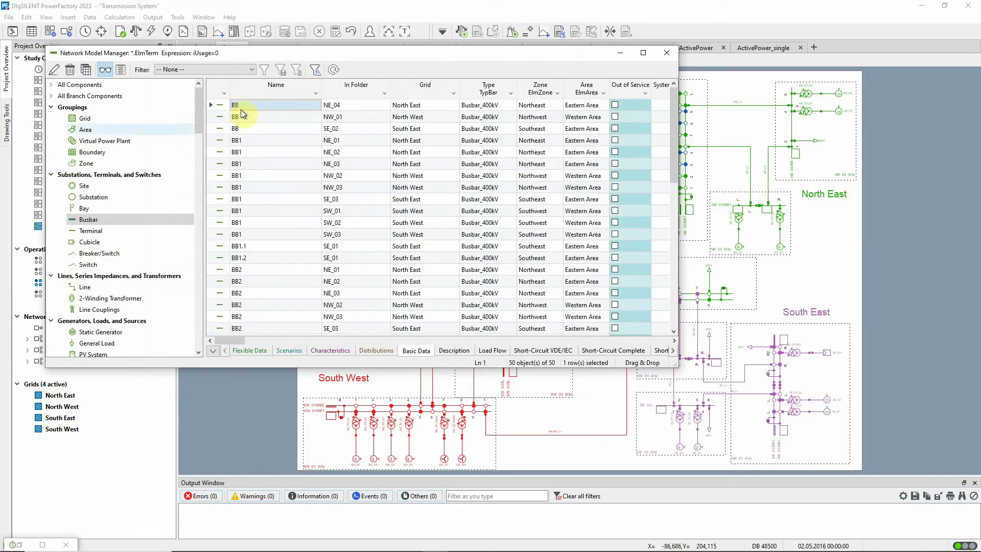
left_click(107, 151)
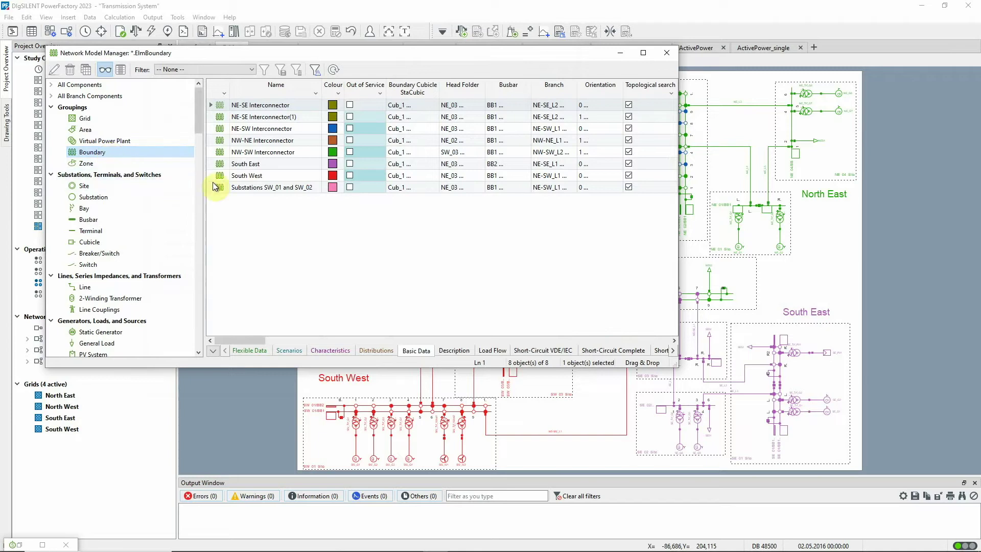
Inspect the South West boundary's ±400 MW power limits unchanged and hide the element table
double_click(229, 176)
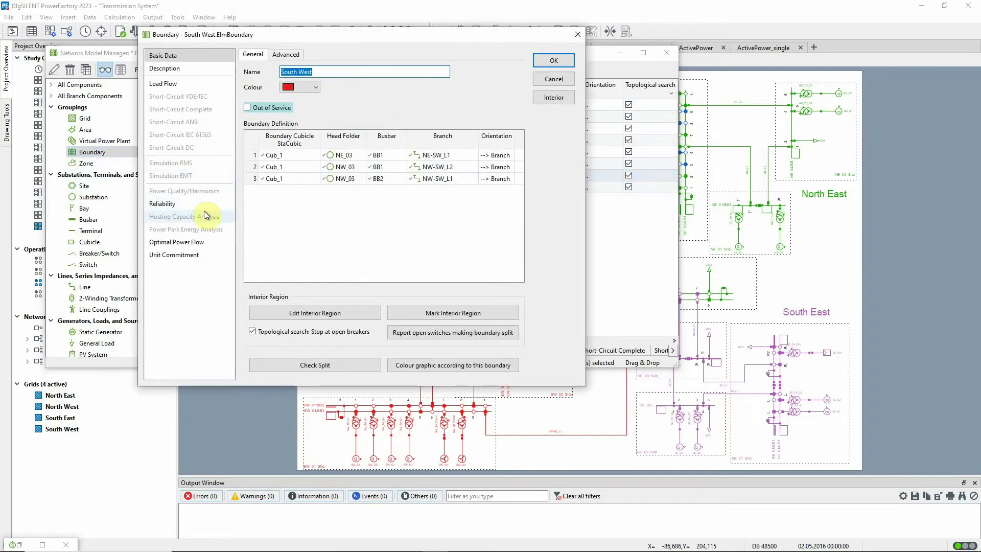
left_click(194, 254)
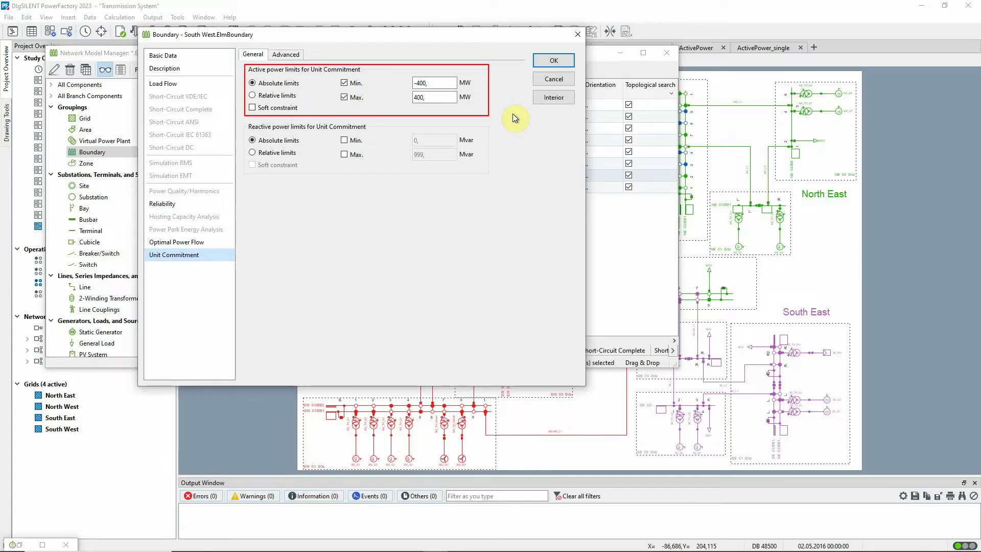
left_click(551, 79)
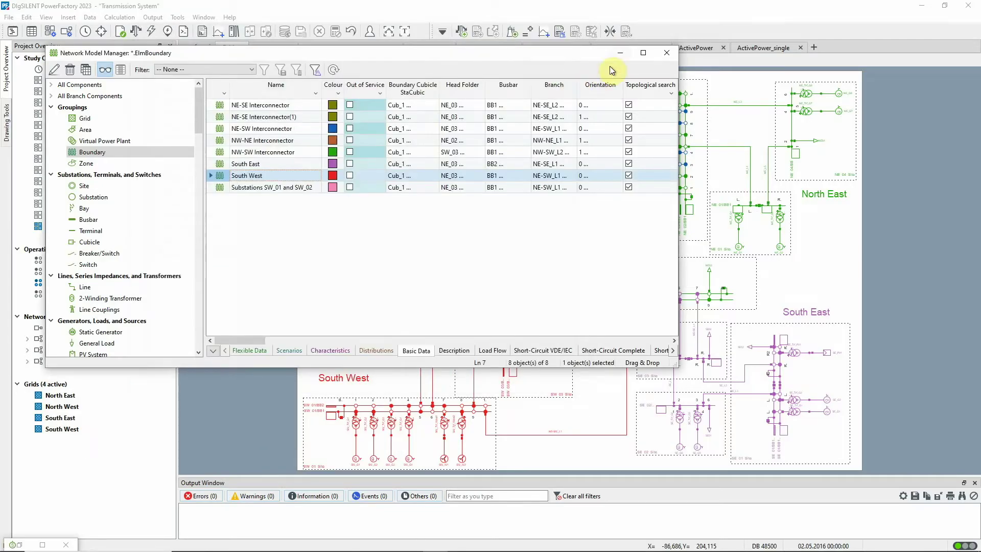
left_click(621, 53)
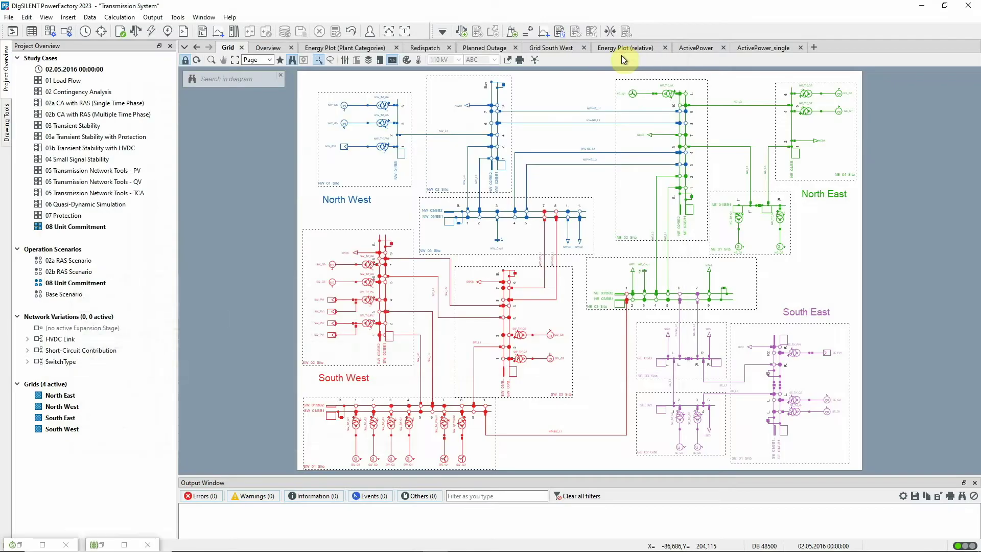
Review the four planned outages, including NE_04_Site NE_Trf_G7, under the Maintenance options
left_click(512, 31)
left_click(327, 197)
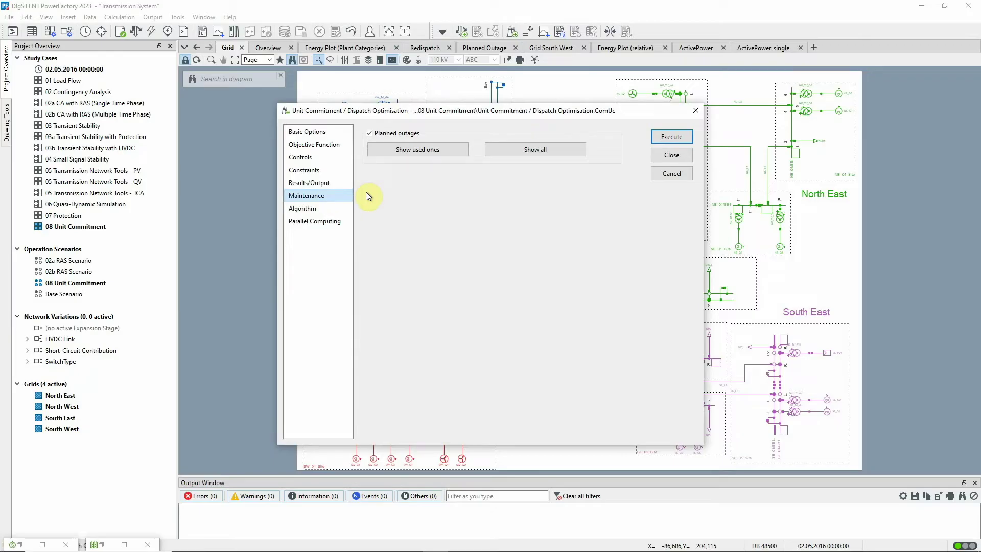
left_click(443, 160)
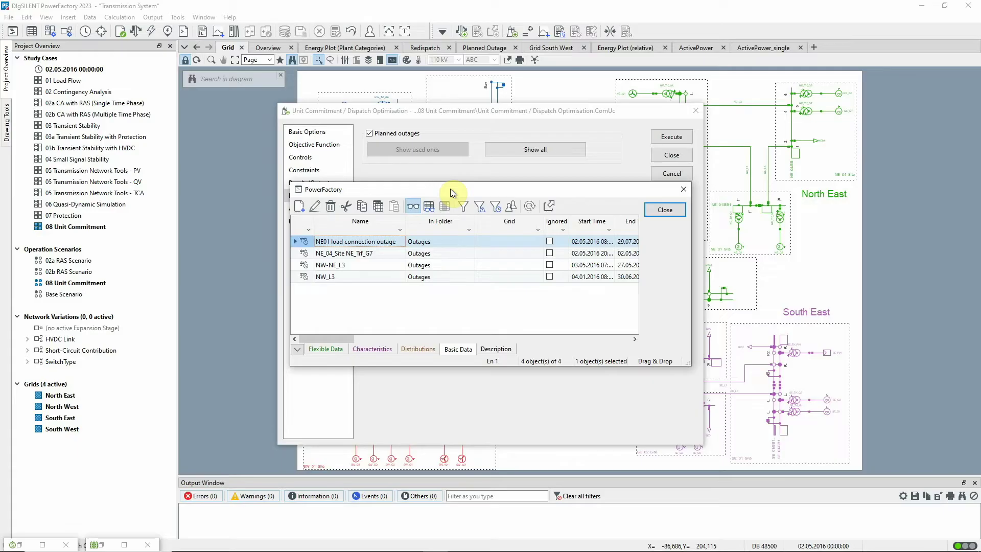
left_click(311, 254)
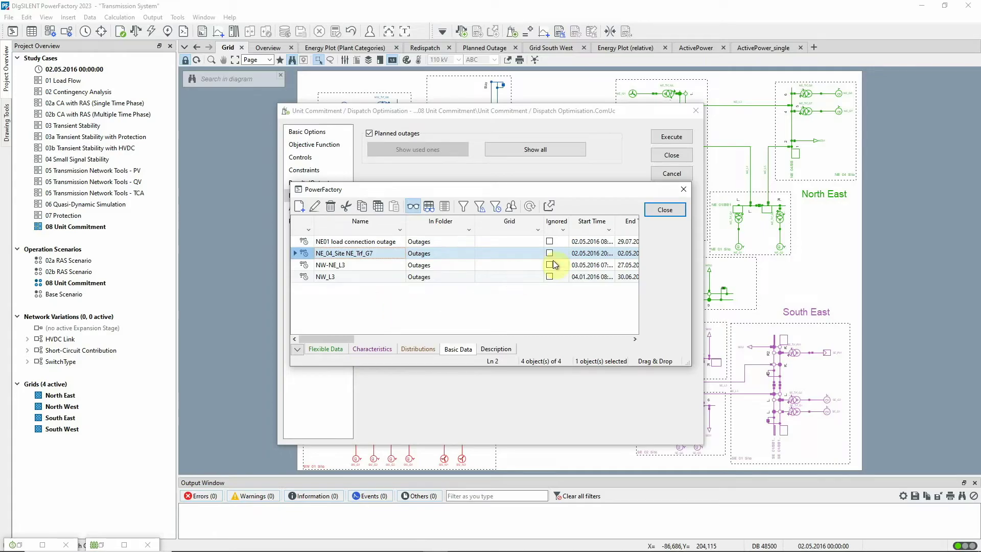
left_click(663, 209)
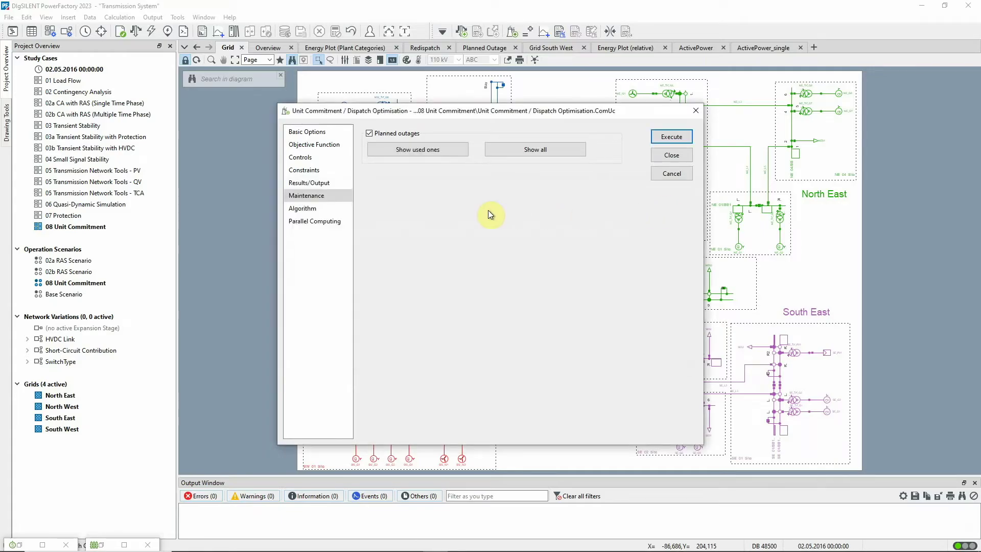
Inspect the Unit Commitment AC results file's three sub-results, including Summary AC, leaving it unchanged
left_click(314, 183)
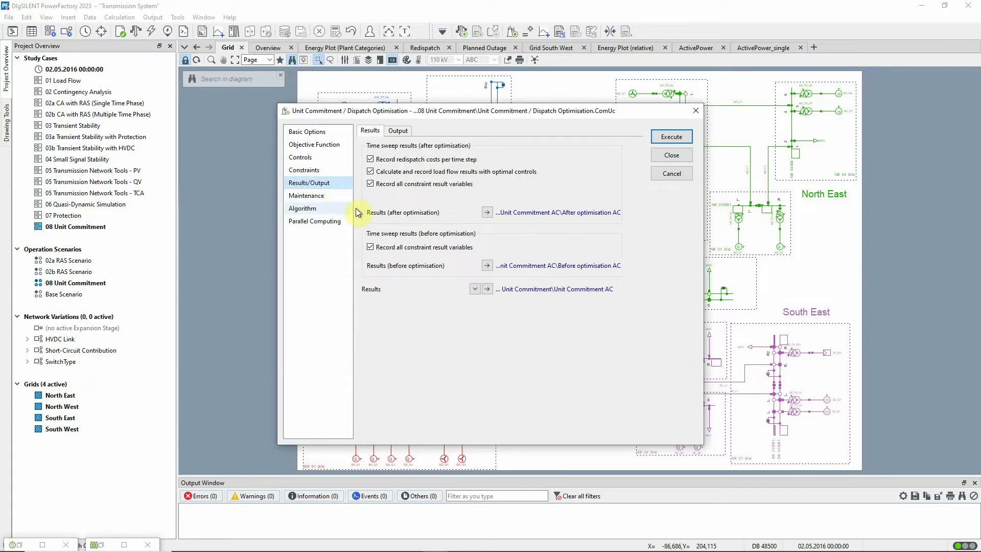
left_click(486, 290)
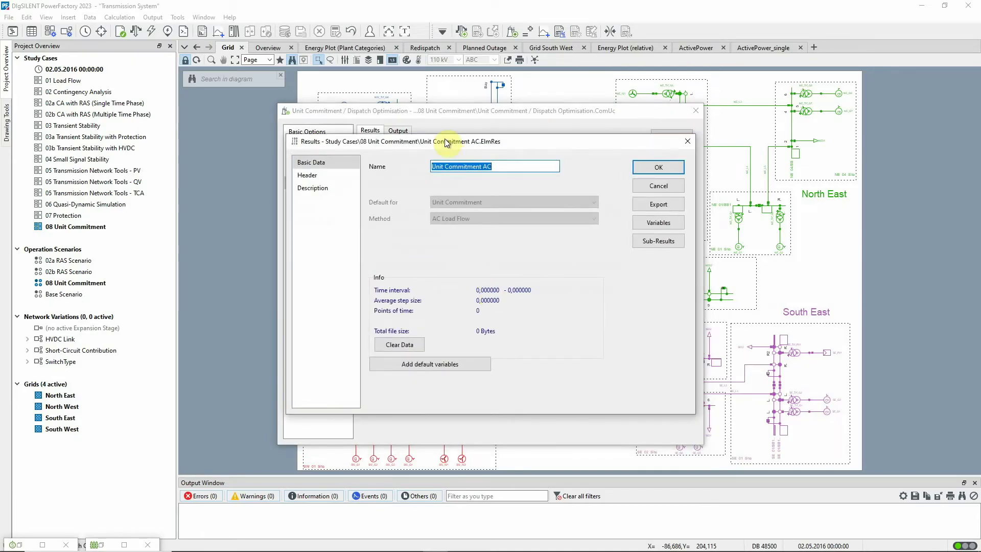
left_click_drag(440, 142, 694, 311)
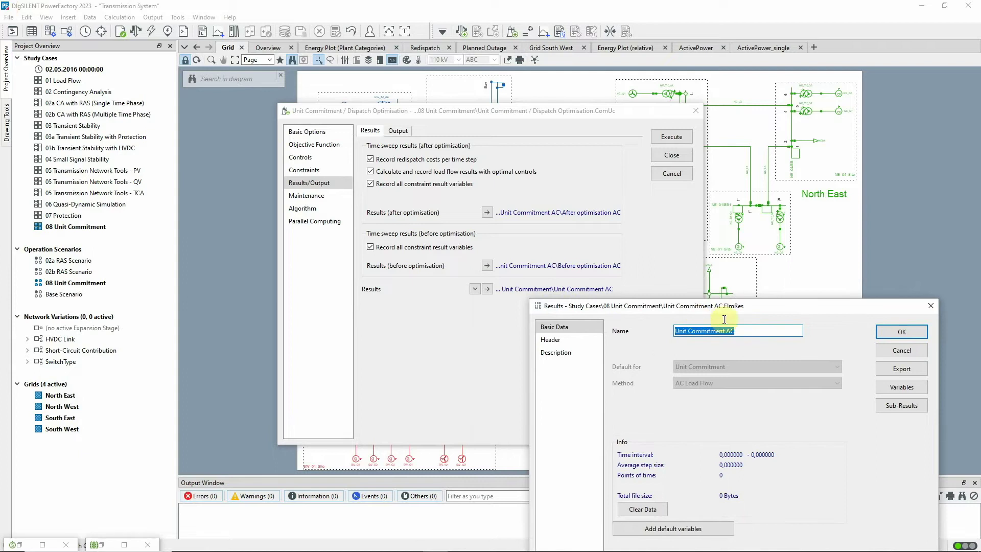
left_click(920, 408)
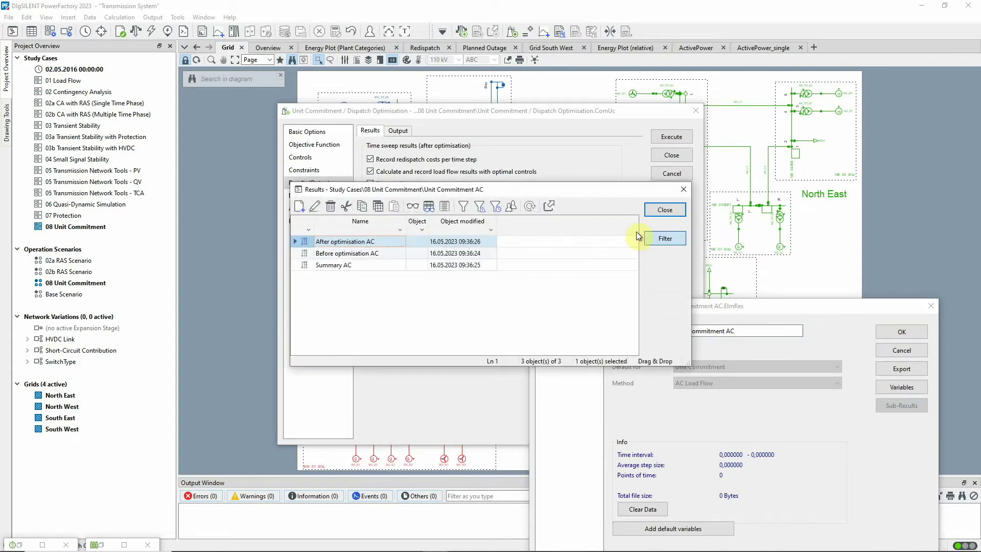
left_click_drag(541, 193, 783, 316)
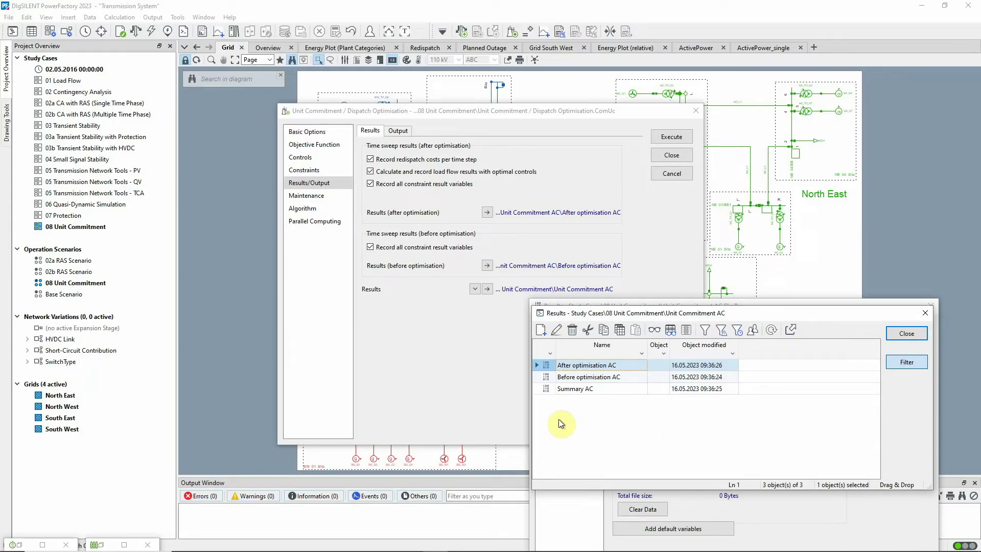
left_click(549, 391)
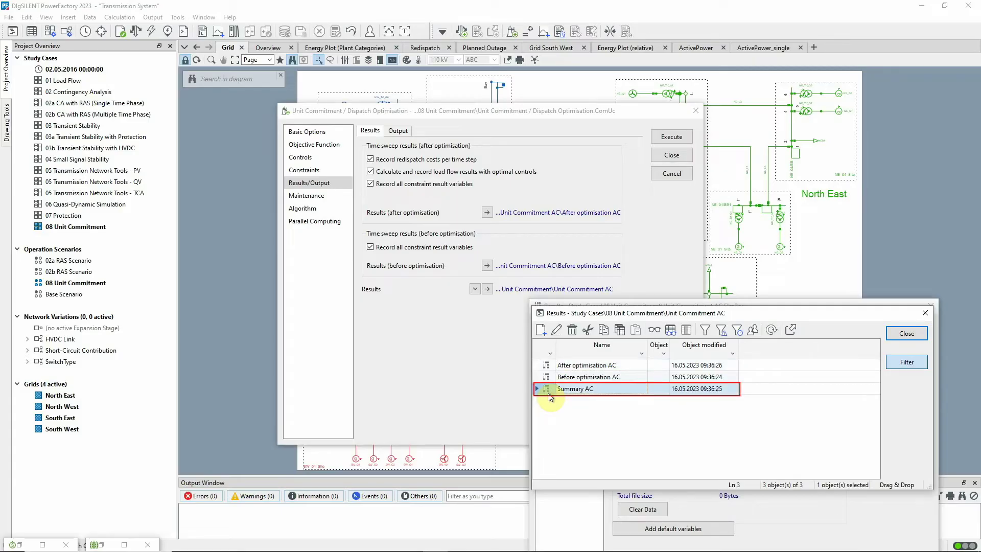
left_click(905, 333)
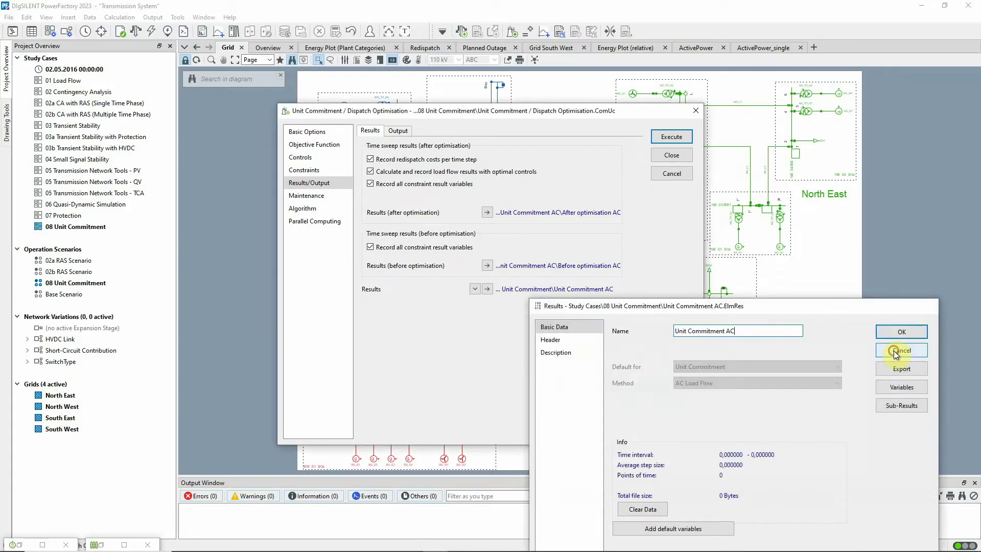
left_click(895, 351)
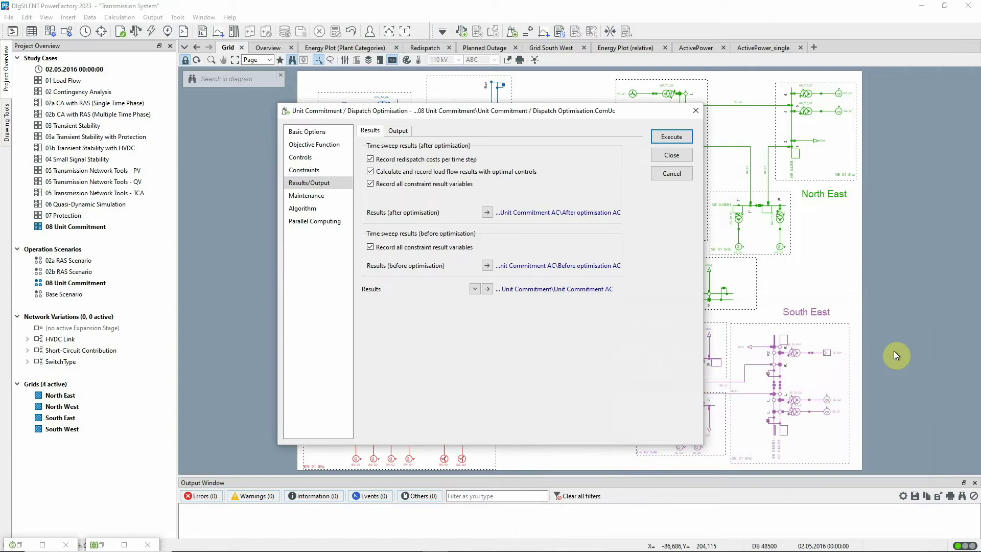
Keep Cbc as the optimisation solver and execute the Unit Commitment and Dispatch Optimisation
left_click(336, 214)
left_click(398, 130)
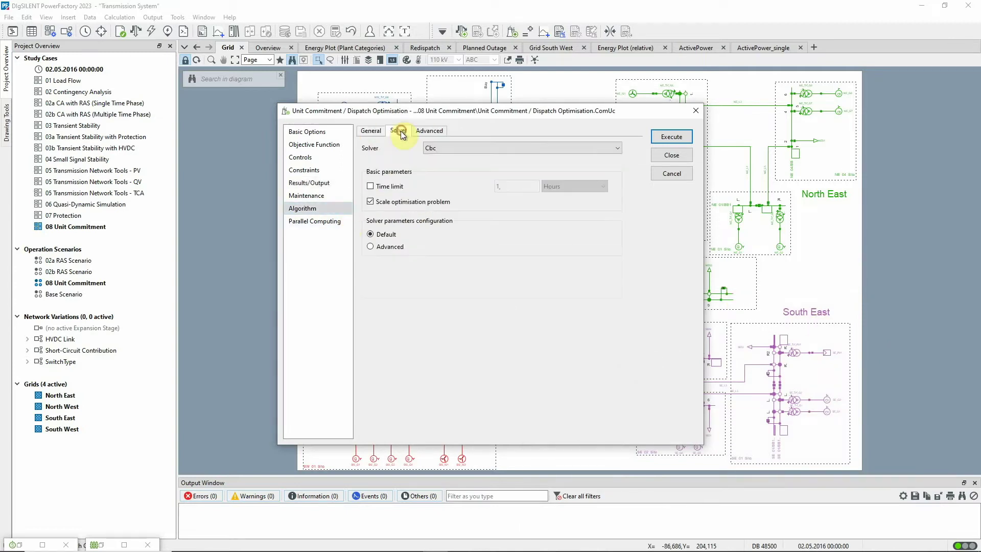
left_click(617, 146)
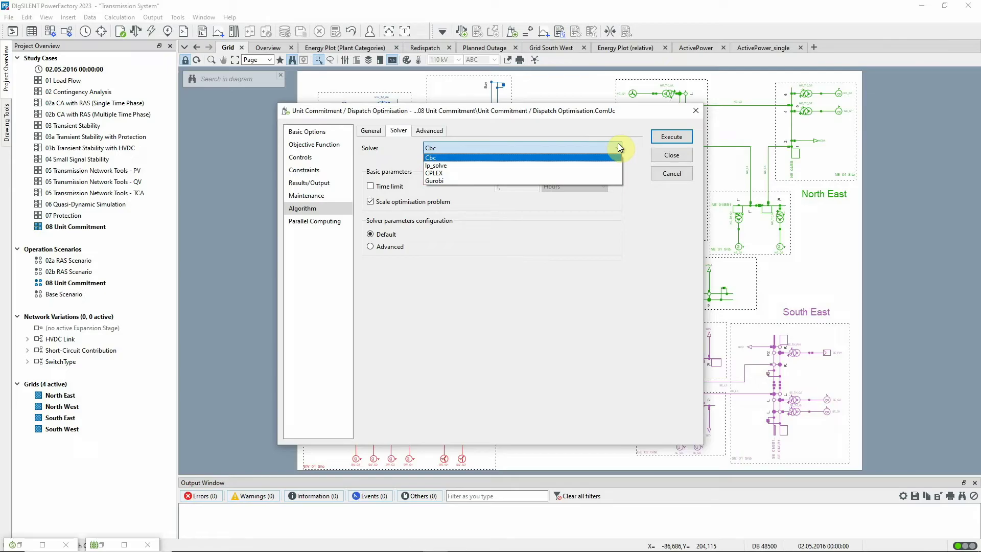
left_click(626, 149)
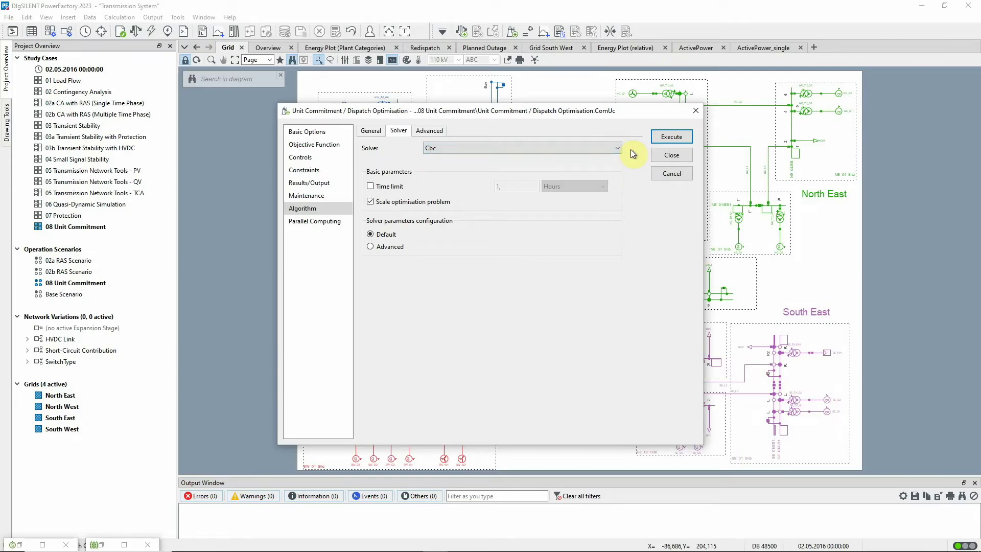
left_click(368, 131)
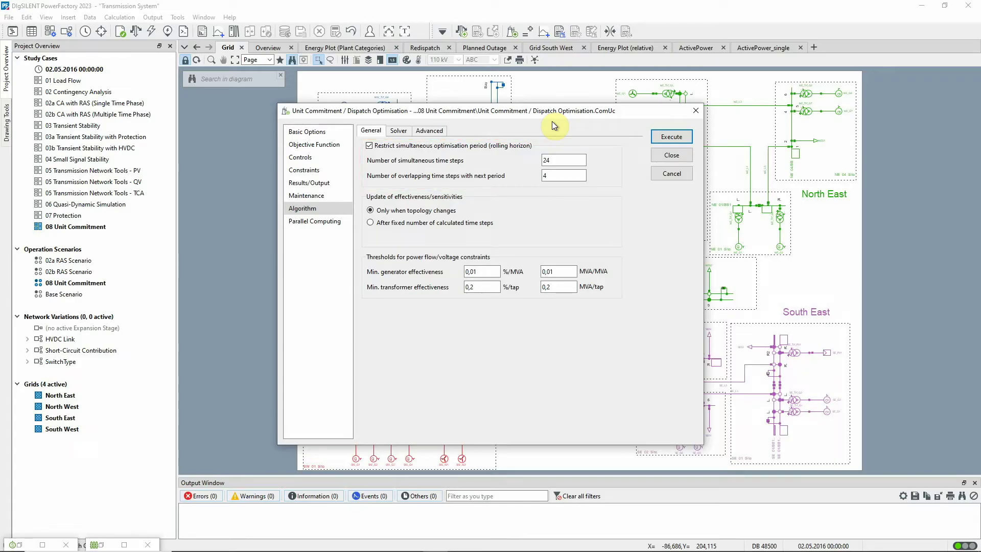
left_click(665, 138)
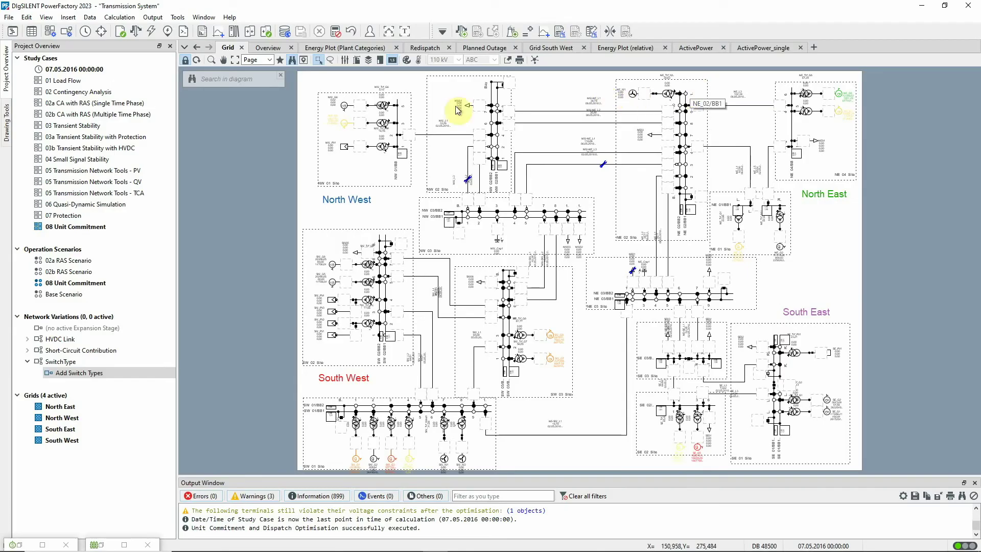
Show all synchronous machines' cost columns, then bring up the ActivePower before/after optimisation plots
left_click(26, 34)
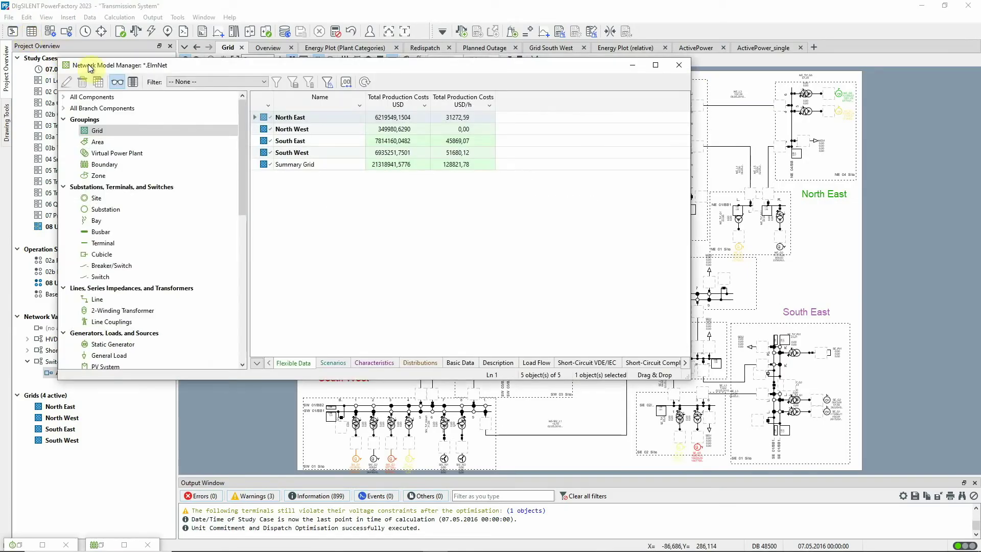
scroll(105, 353, "down", 1)
left_click(104, 347)
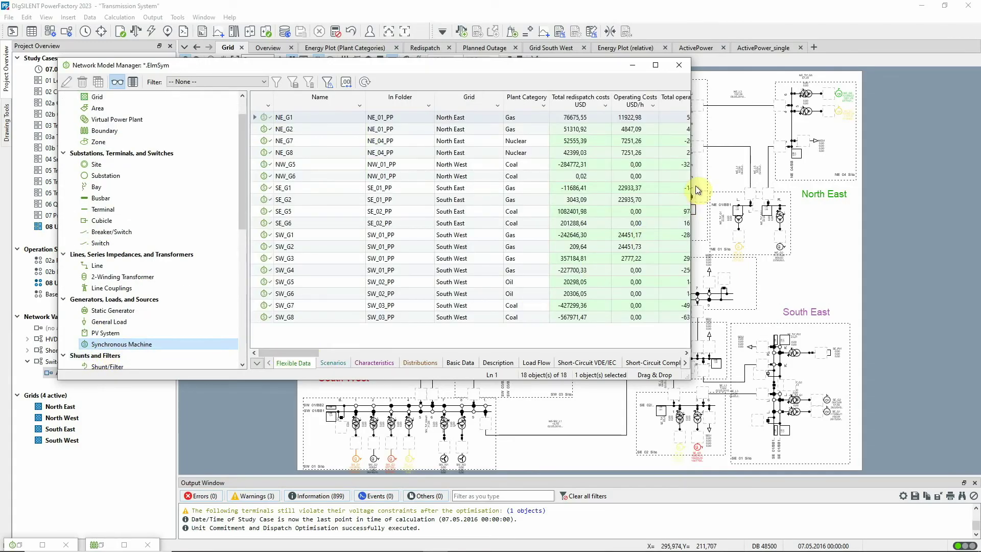
left_click_drag(690, 199, 975, 145)
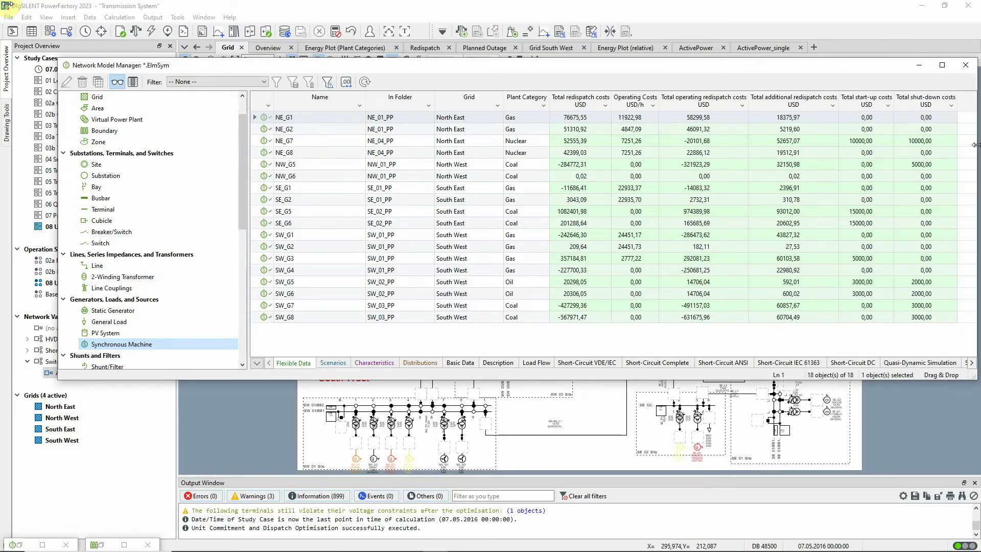
left_click(919, 65)
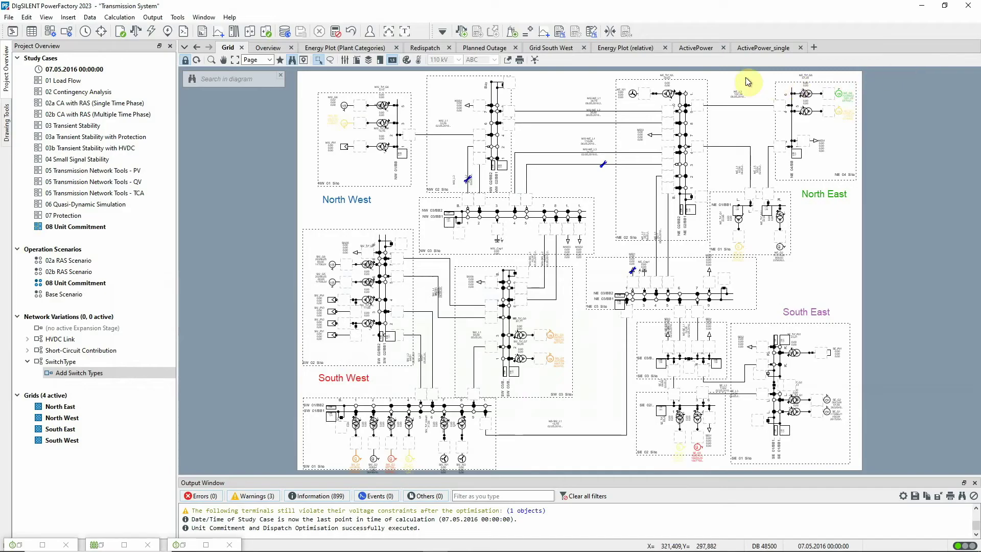
left_click(689, 47)
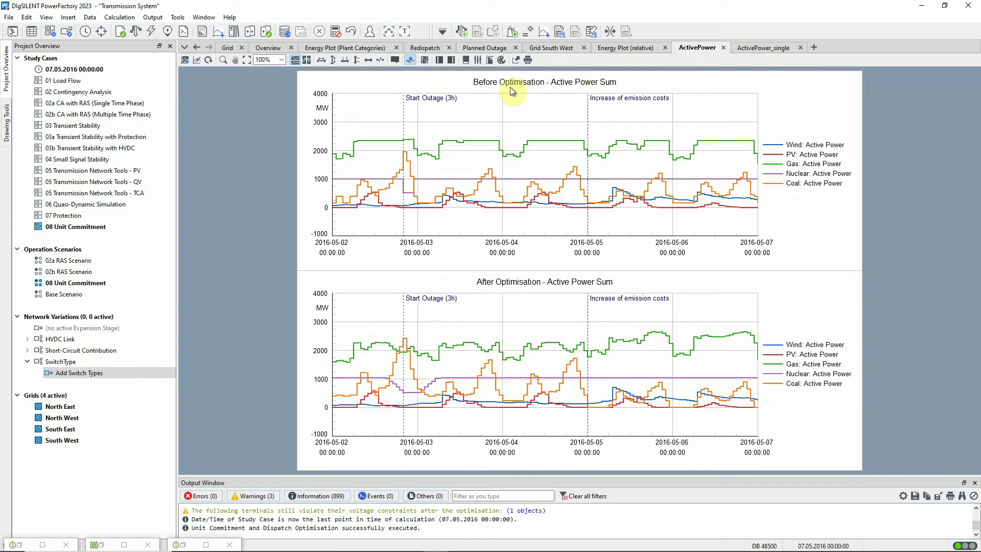
Show the Redispatch plot of gas, nuclear and coal redispatched energy and wind/PV curtailment
left_click(428, 48)
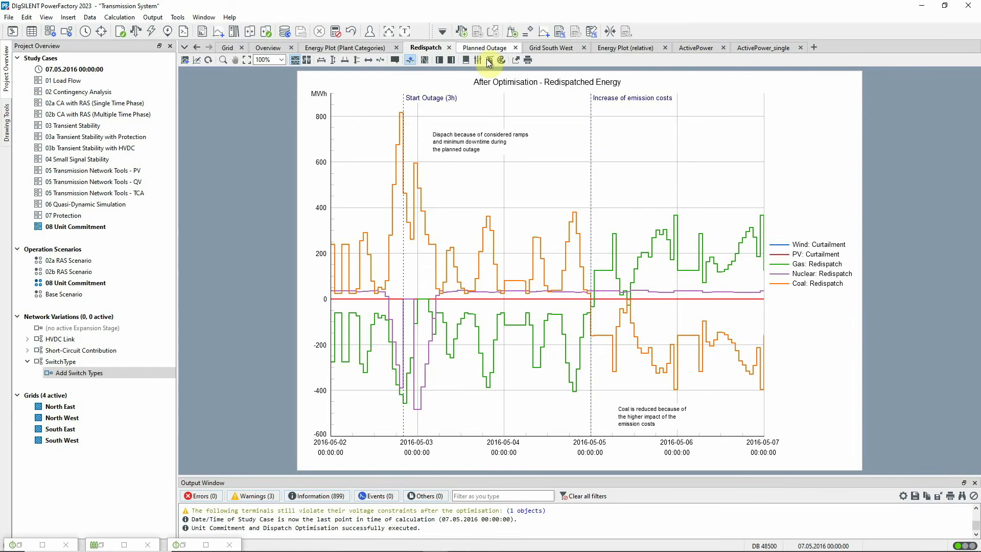
Review the Planned Outage charts, then the Grid South West interchange held near −400 MW
left_click(478, 46)
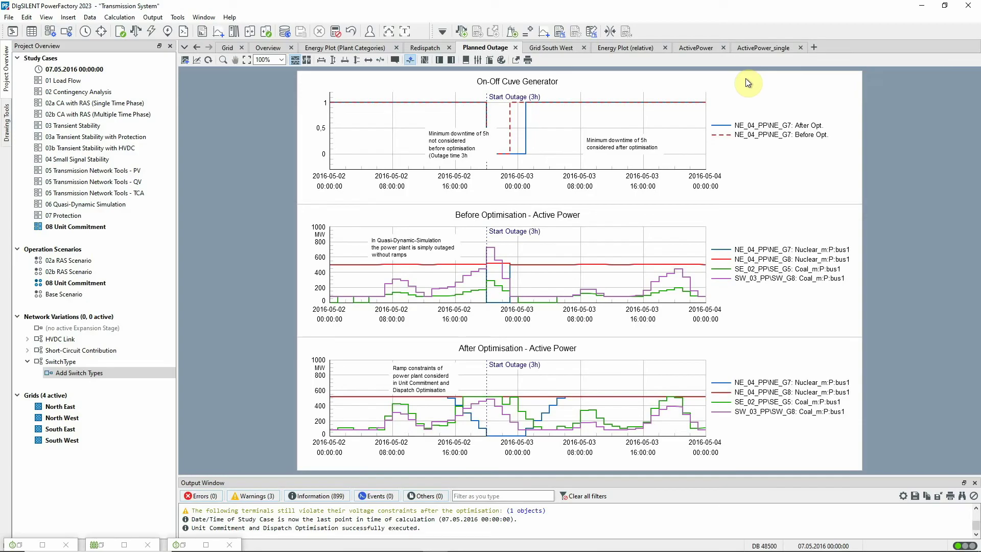
left_click(558, 46)
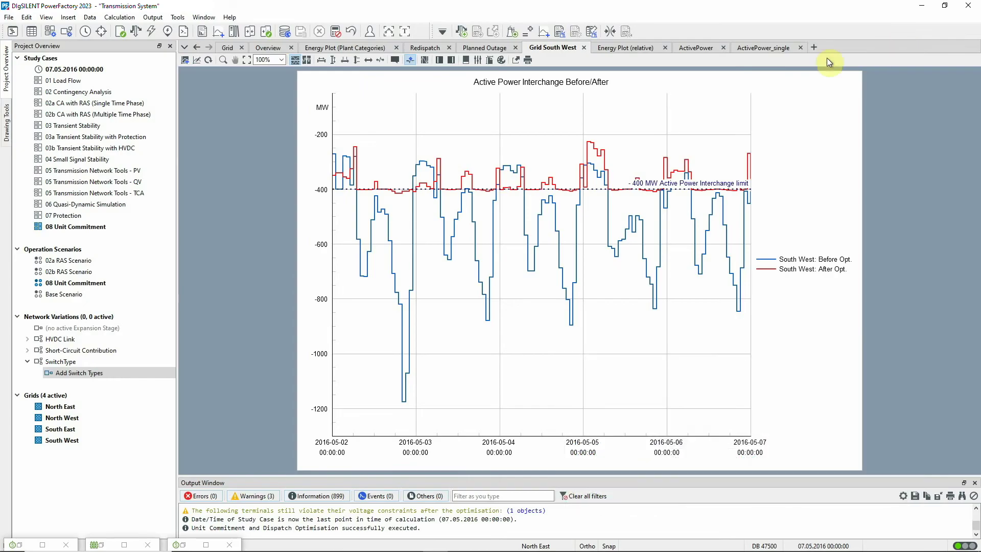
left_click(559, 32)
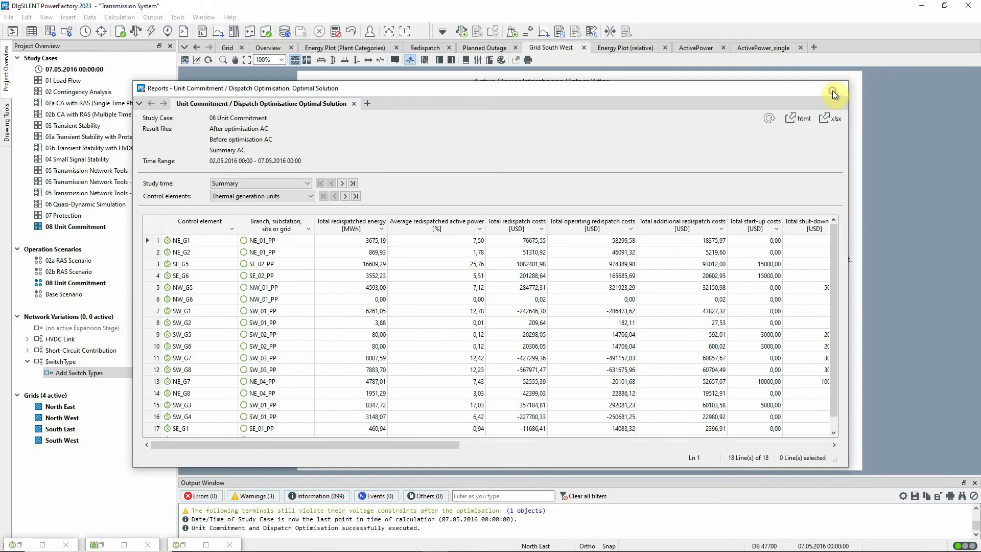
left_click(835, 90)
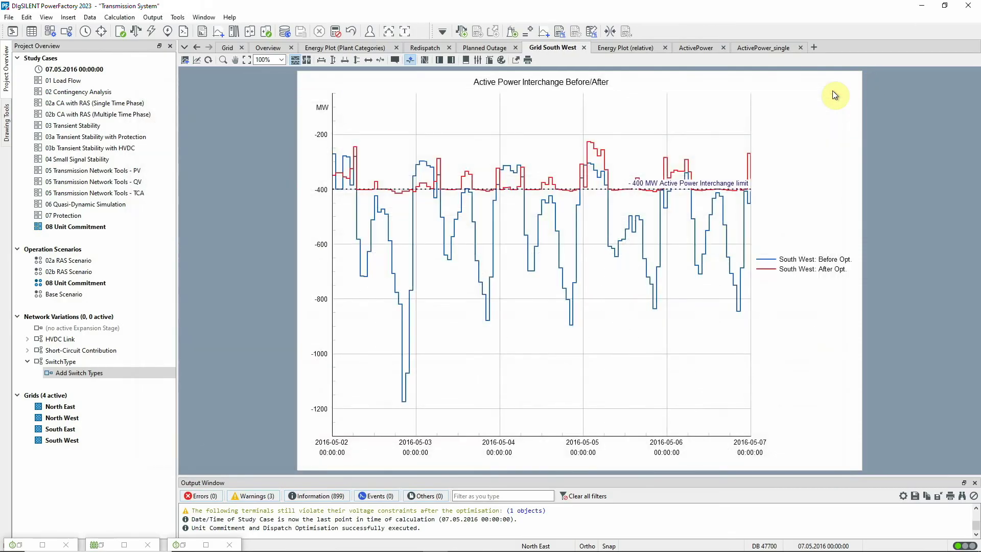
Colour the Grid diagram with the redispatch heatmap, then bring up Load Unit Commitment Results
left_click(227, 47)
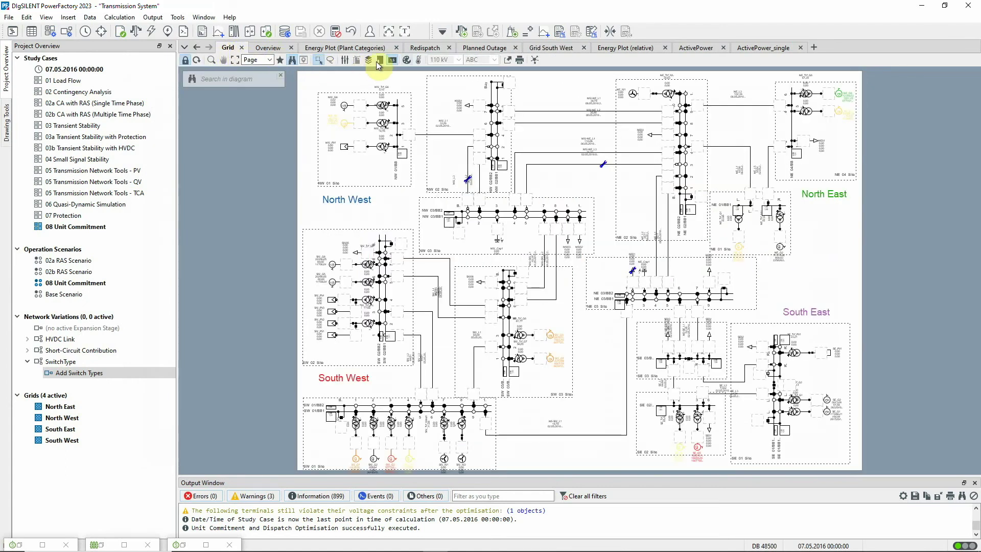
left_click(407, 59)
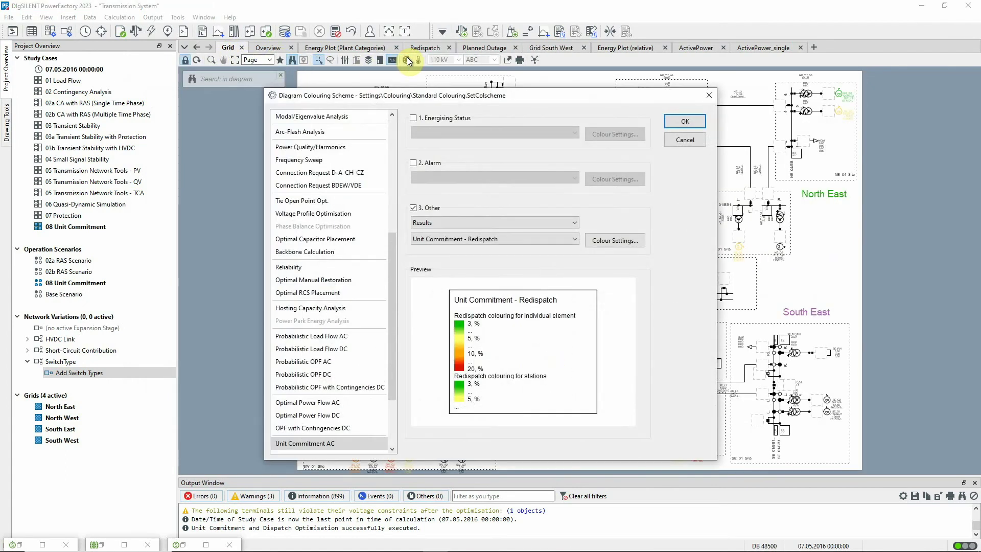
left_click(672, 139)
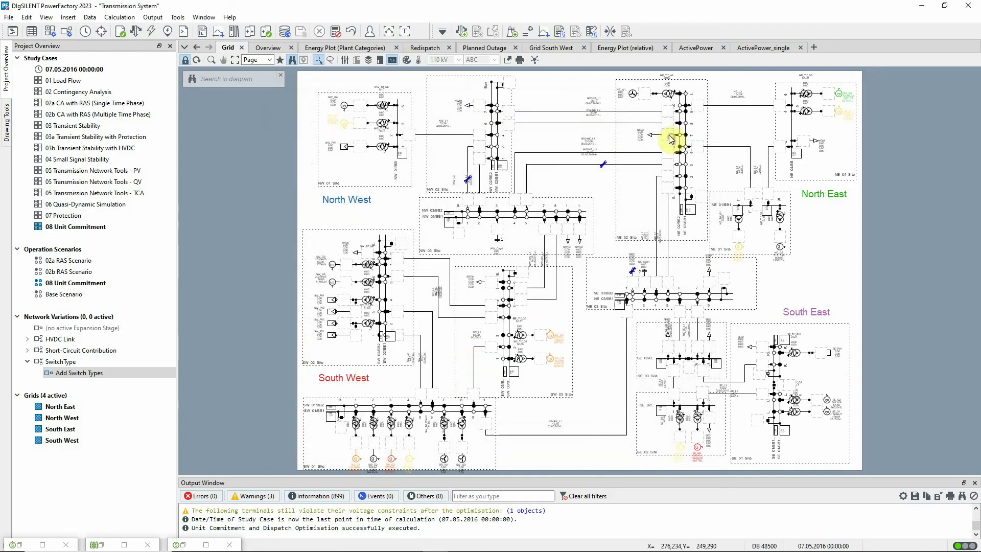
left_click(418, 60)
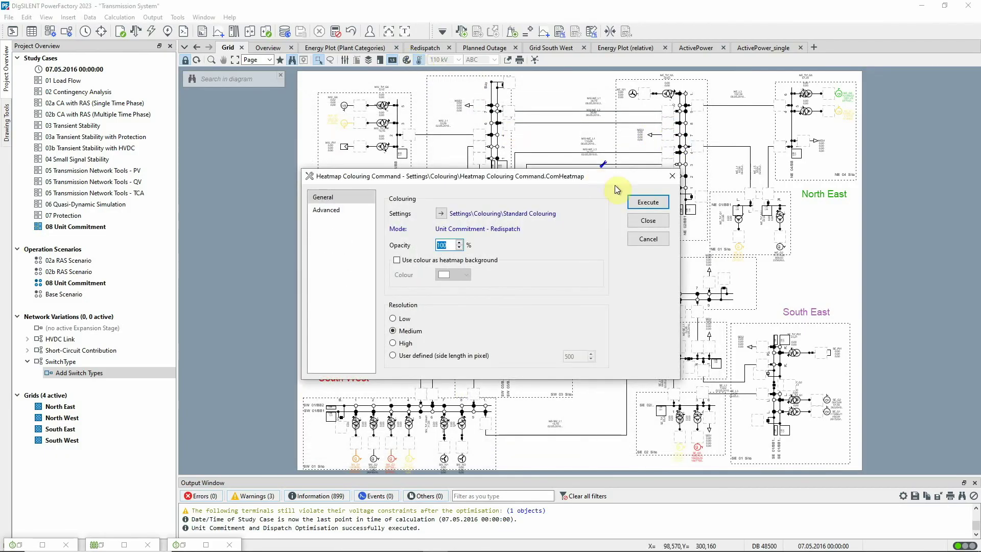
left_click(647, 202)
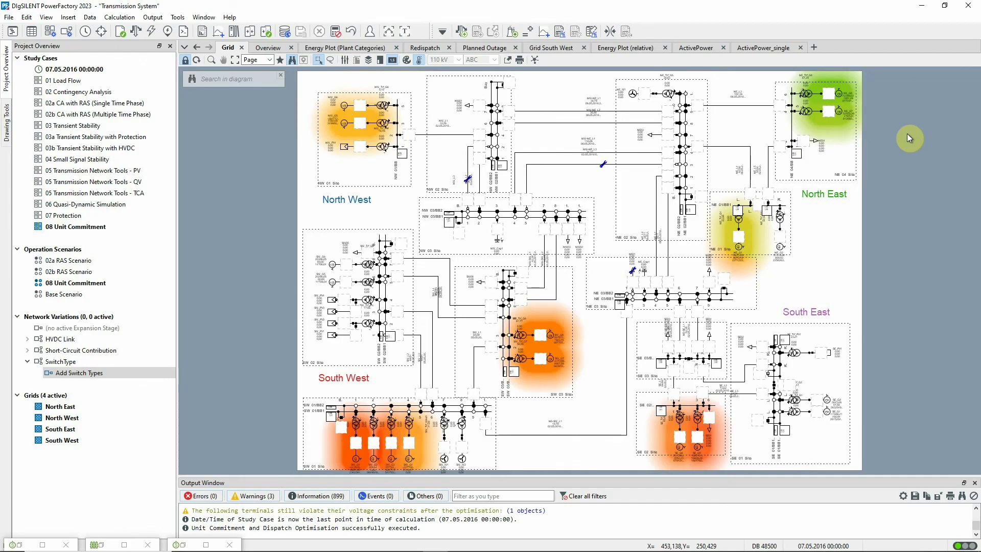
left_click(591, 33)
Load after-optimisation results for 03.05.2016 00:00:00 and view the 18 synchronous machines' costs
left_click(483, 269)
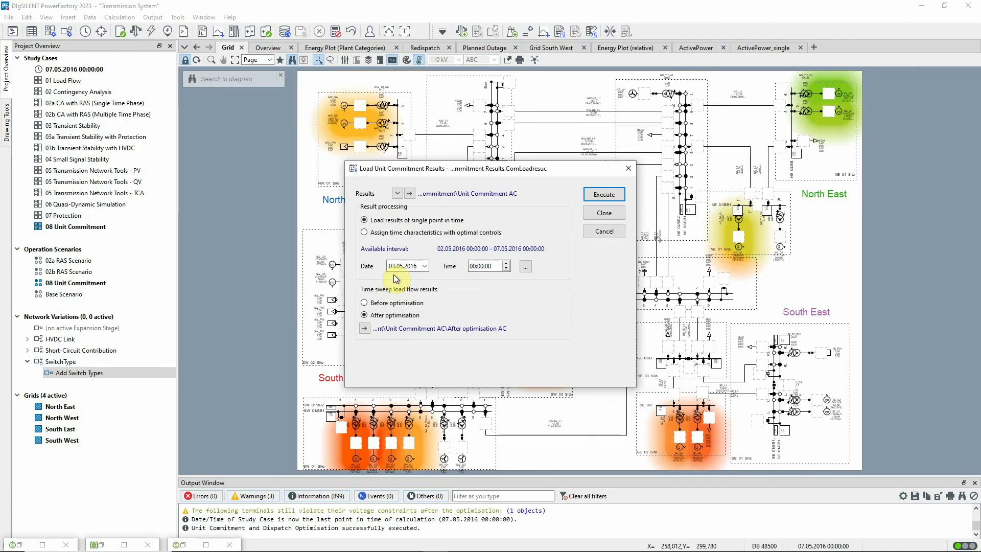
left_click(607, 194)
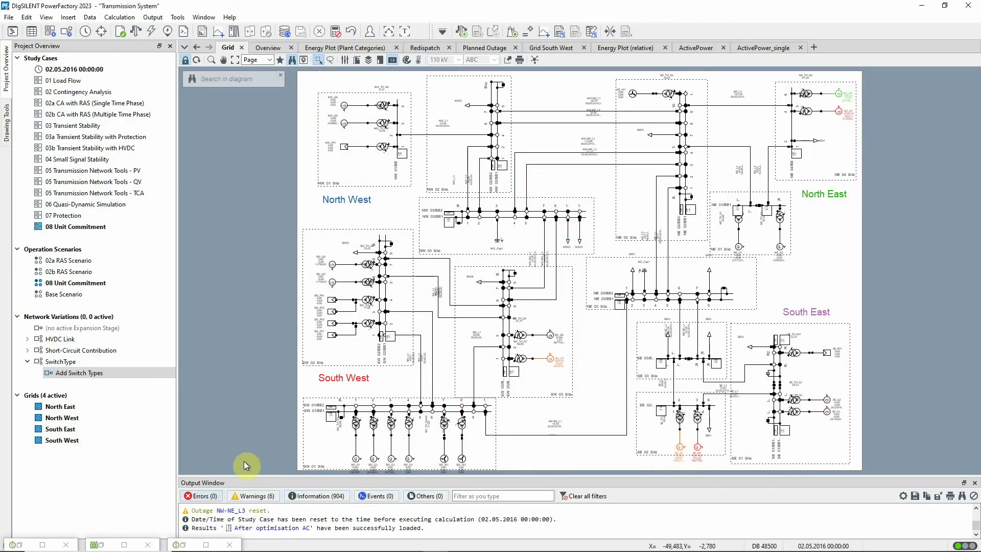
left_click(186, 544)
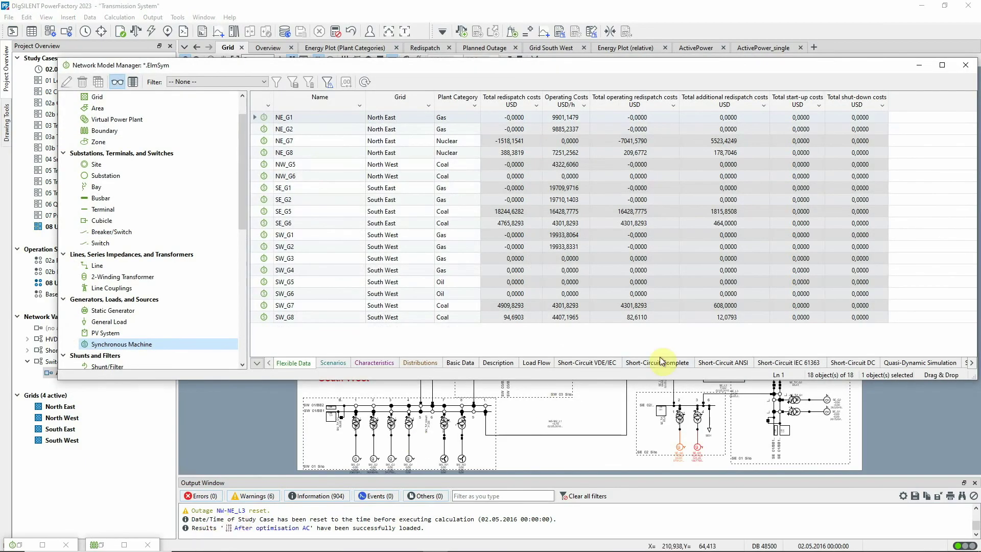